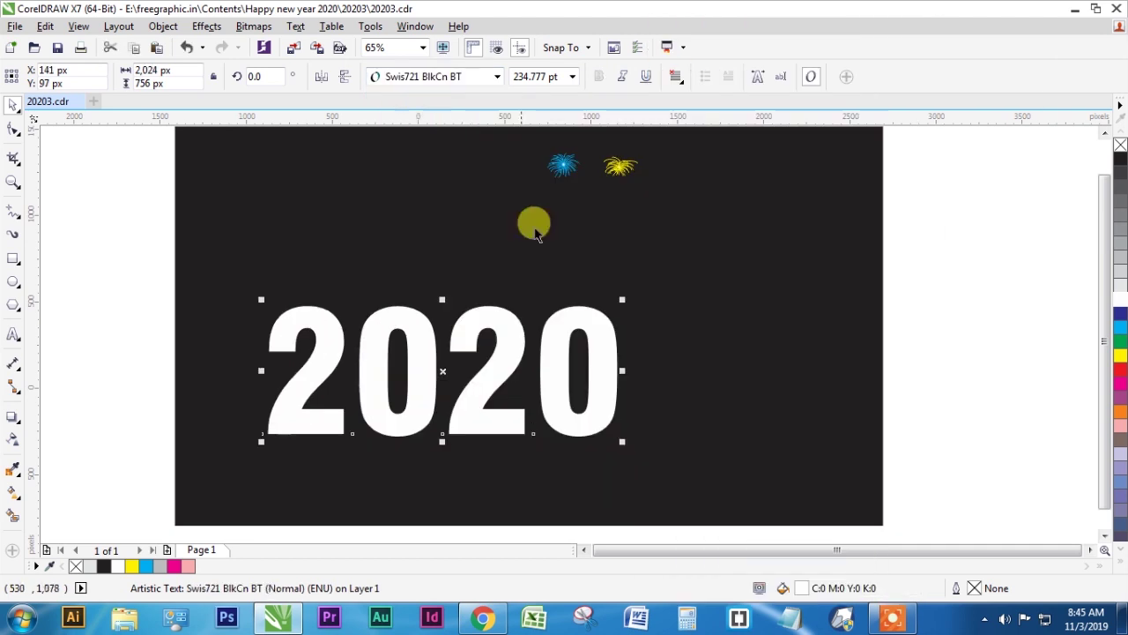
- Move the 2020 text nearer the page centre and set the background fountain fill's start colour to purple #461487
drag(579, 302, 658, 319)
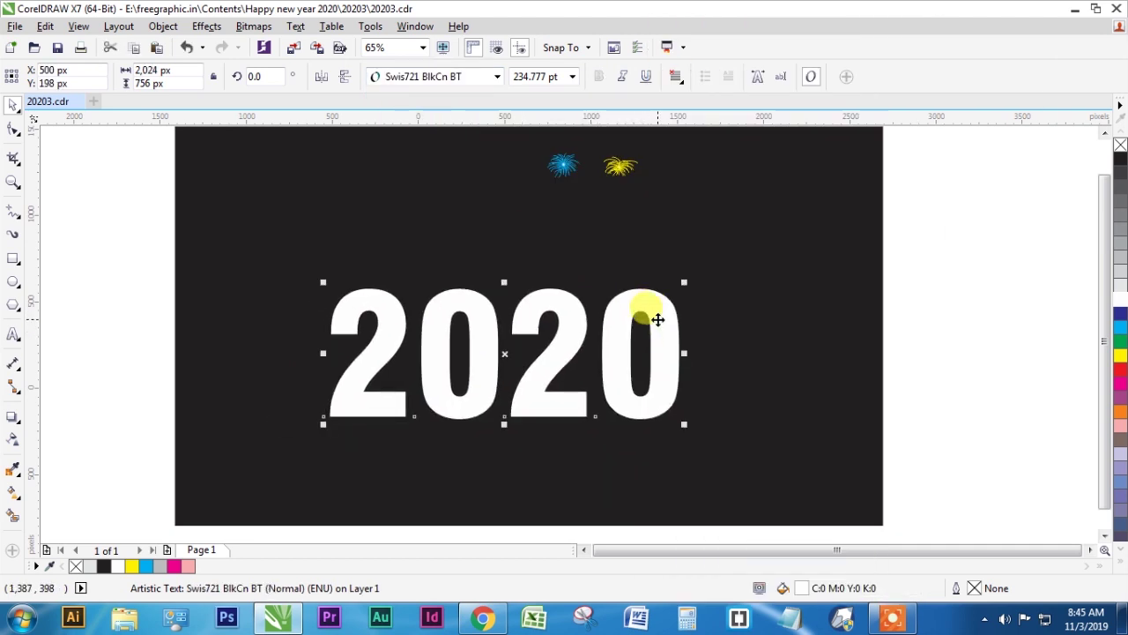
click(760, 309)
key(F11)
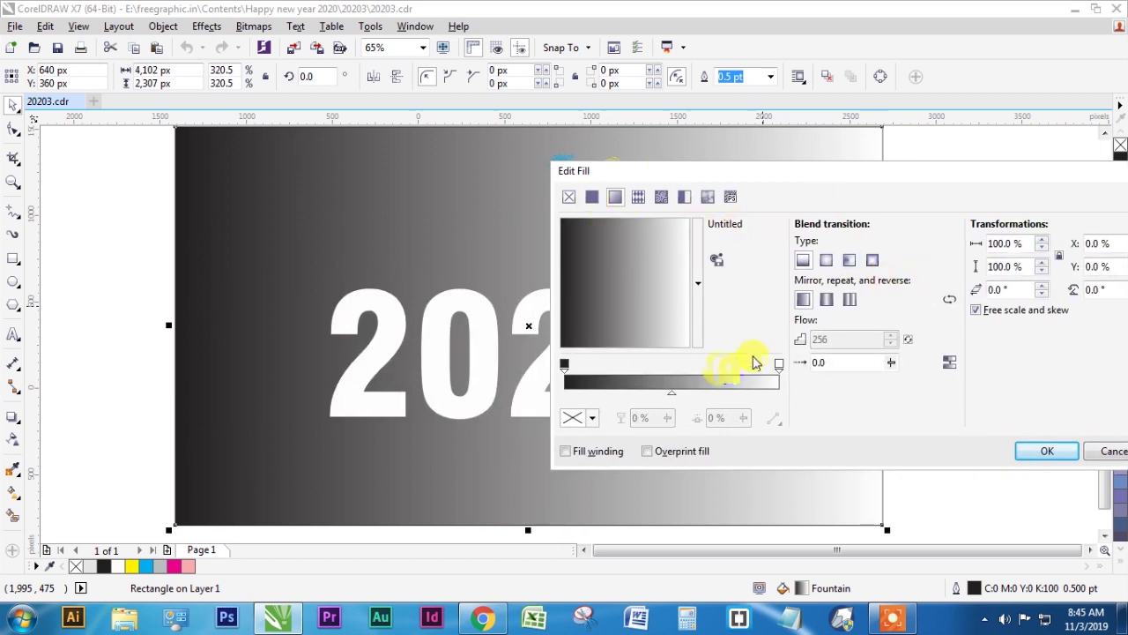
click(565, 367)
click(574, 417)
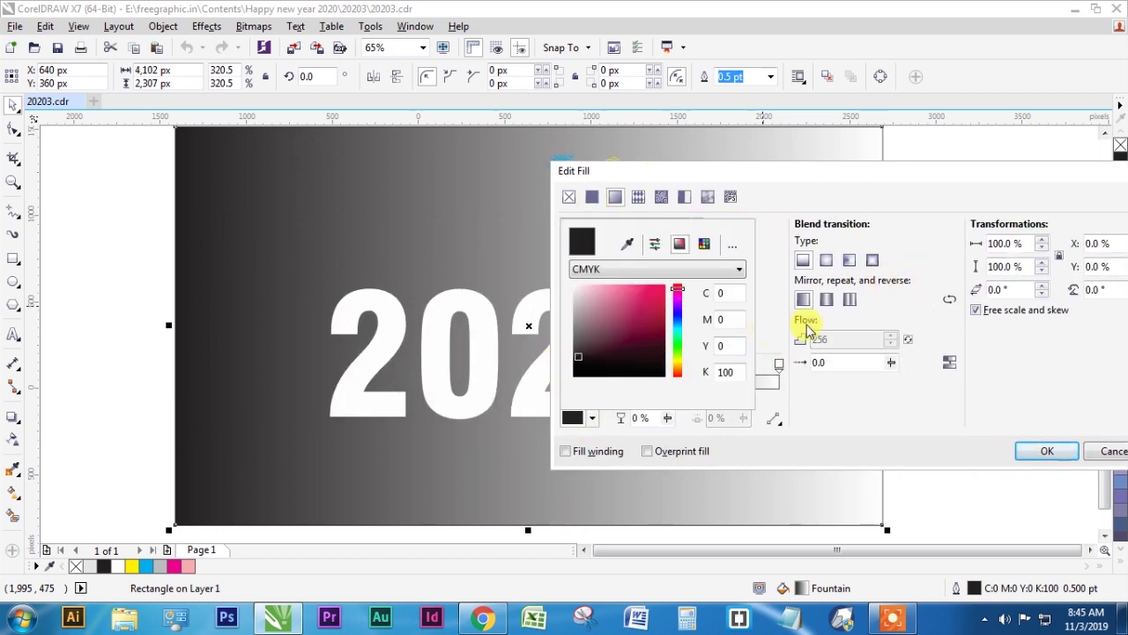
click(692, 271)
click(685, 311)
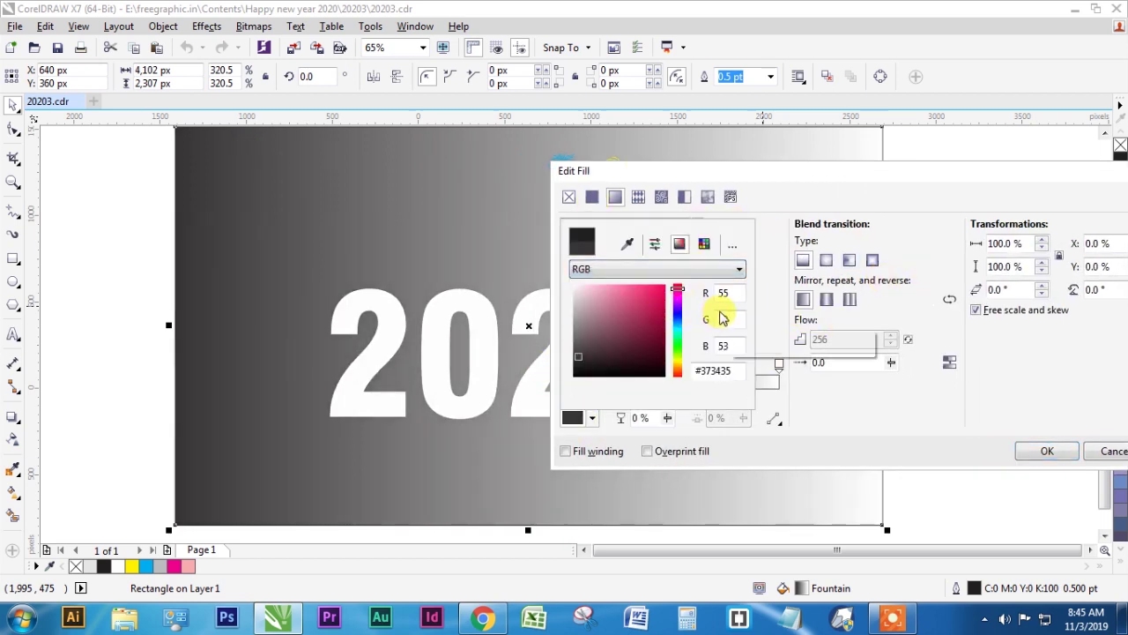
mouse_move(585, 362)
mouse_down()
mouse_move(650, 343)
mouse_move(678, 308)
mouse_up()
mouse_move(650, 345)
mouse_down()
mouse_move(652, 288)
mouse_move(652, 333)
mouse_up()
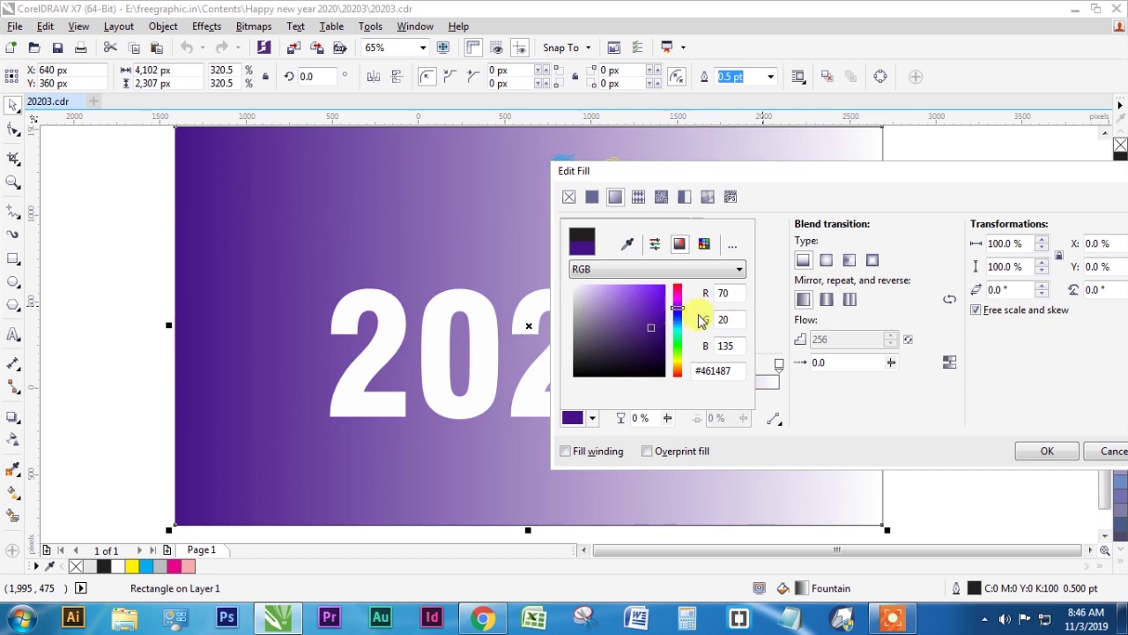
click(822, 396)
- Set the background gradient's end colour to dark orange, C16 M60 Y100 K4
click(779, 365)
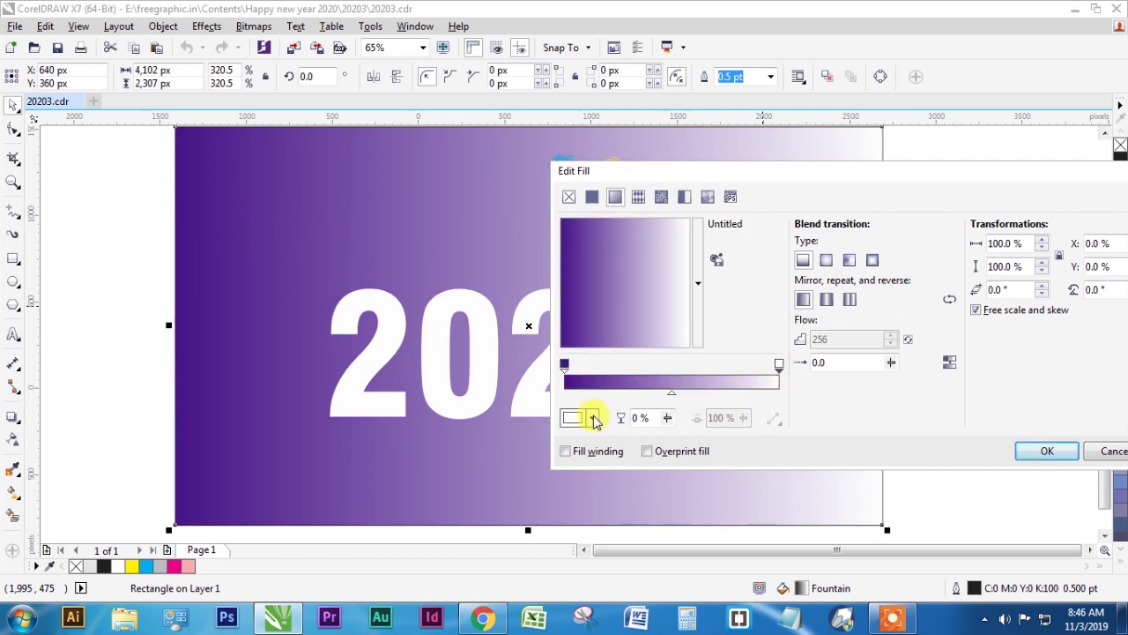
click(591, 417)
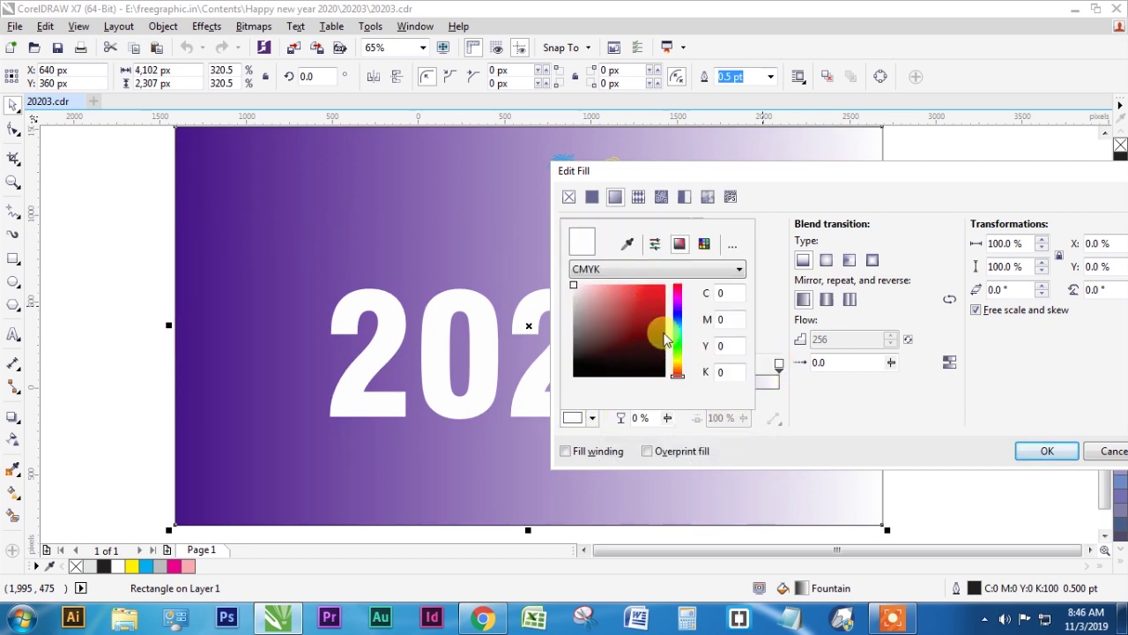
drag(659, 327, 642, 323)
drag(677, 375, 675, 368)
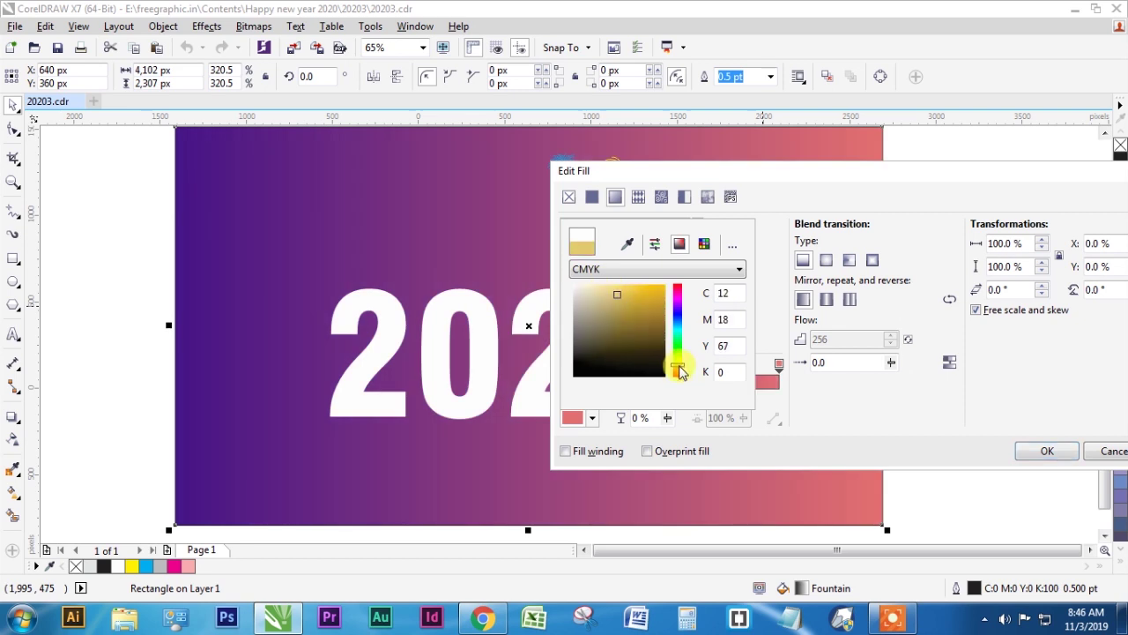
click(661, 291)
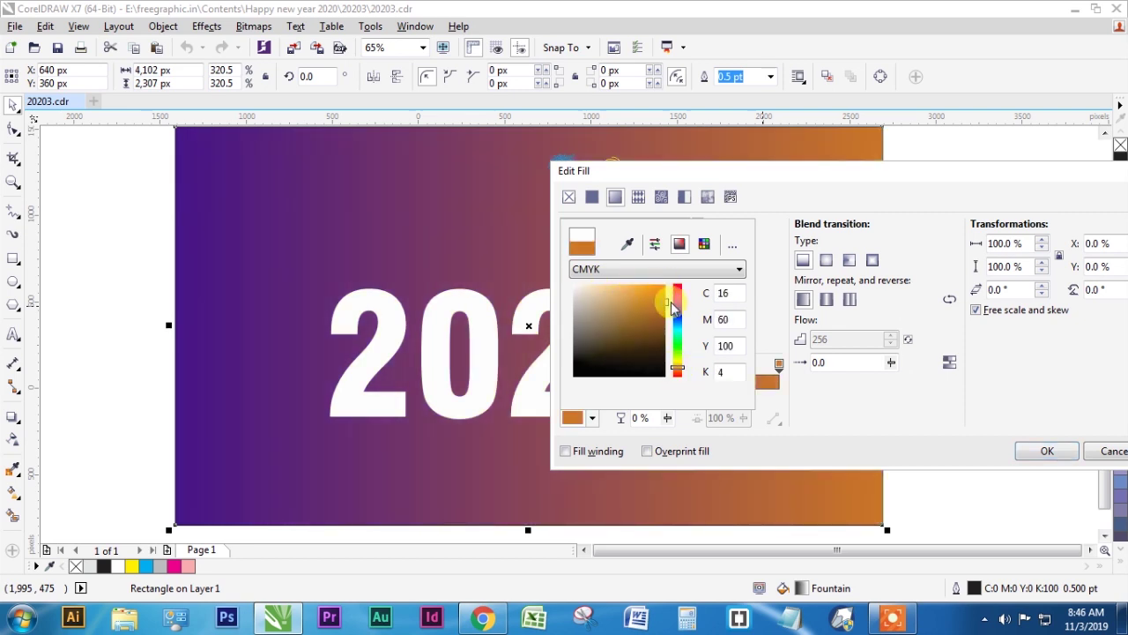
click(772, 381)
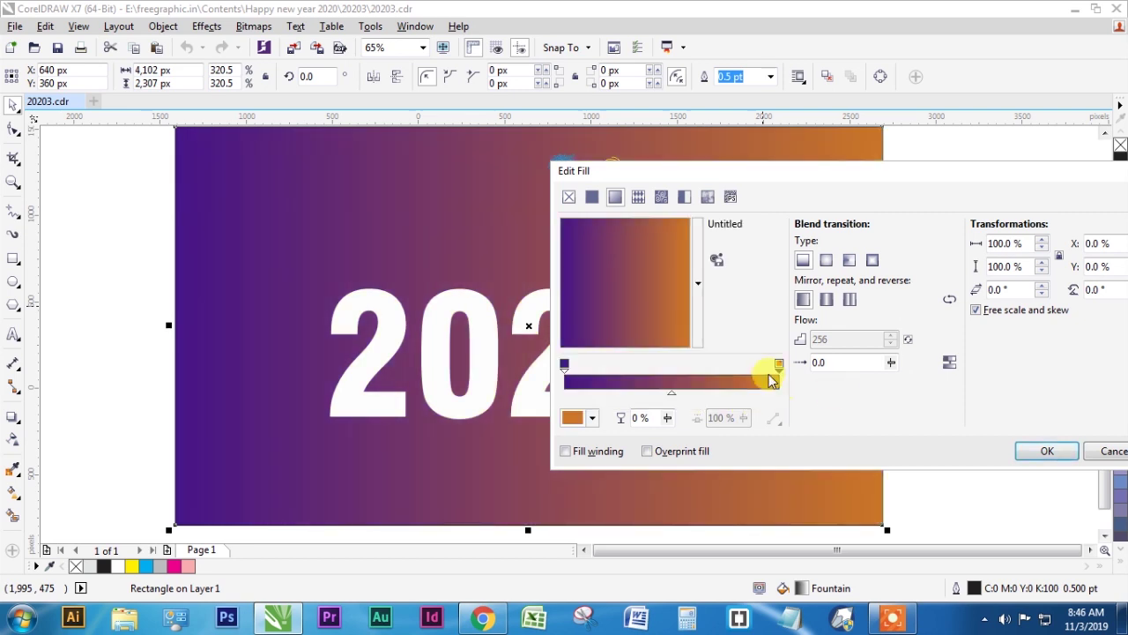
- Add a dark orange stop at 85% in the gradient and lighten the end stop to light orange, applying the fill
click(779, 365)
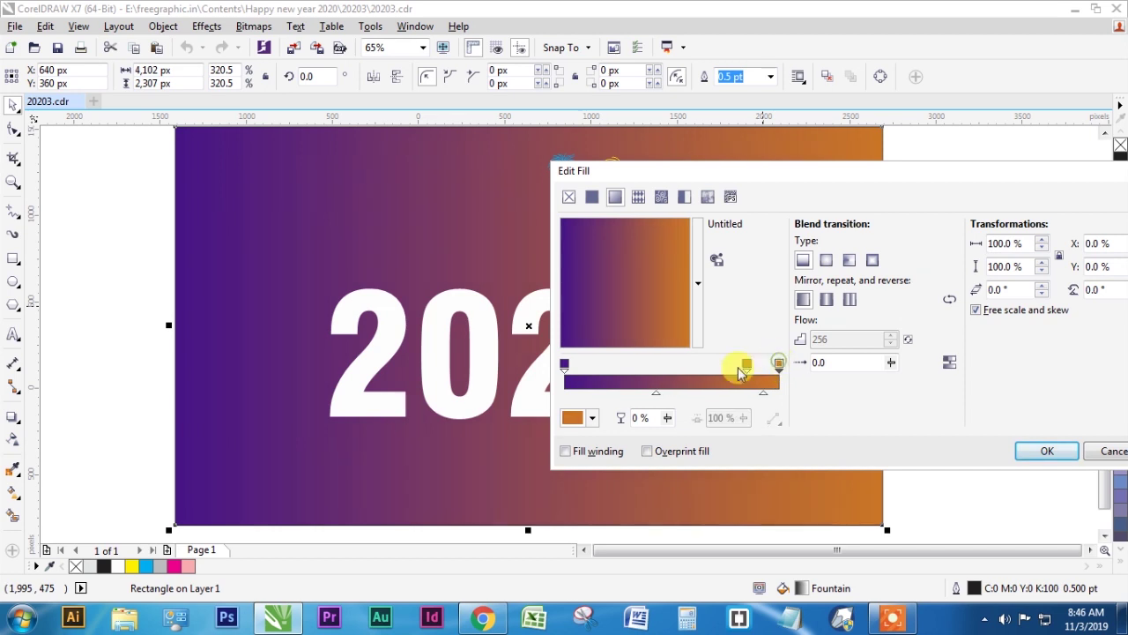
click(574, 417)
click(632, 284)
click(859, 393)
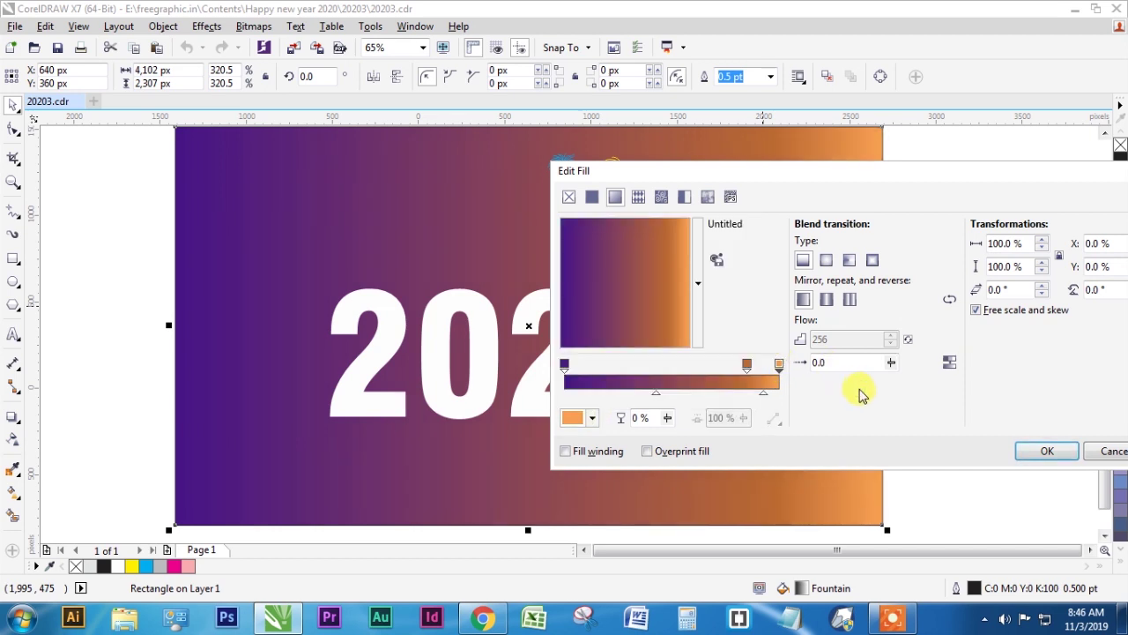
click(1042, 451)
- Rotate the background's fountain fill by 90 degrees
key(F11)
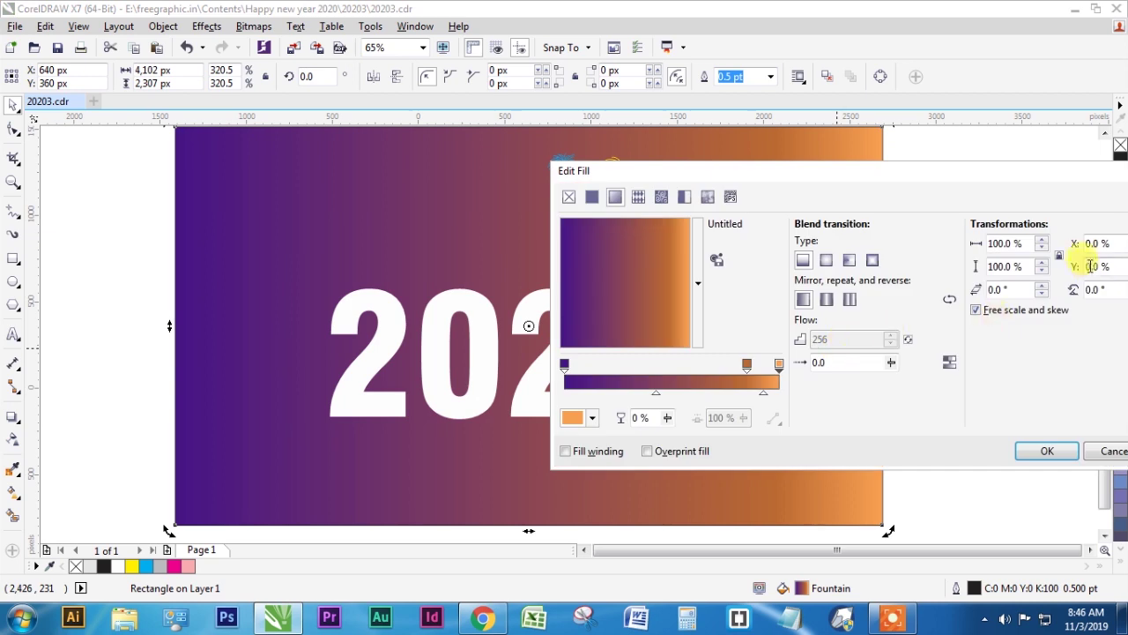
text(90)
key(Return)
- Make the background gradient elliptical with its centre at Y 42%, and shift the dark orange stop to near the middle
key(F11)
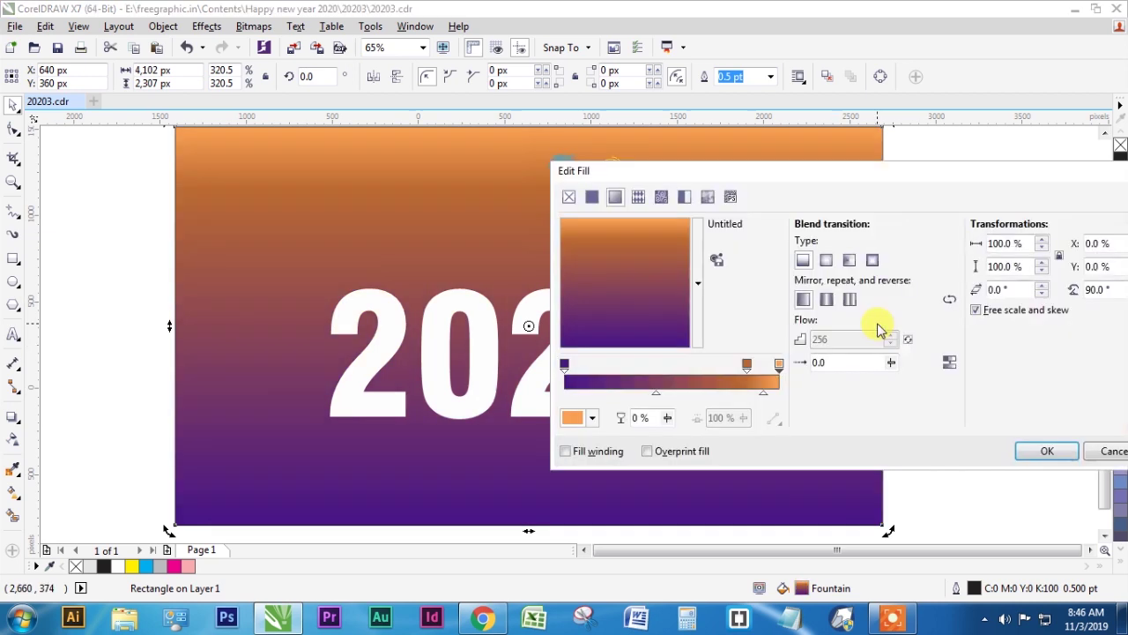
click(826, 259)
drag(624, 282, 627, 236)
drag(746, 364, 656, 364)
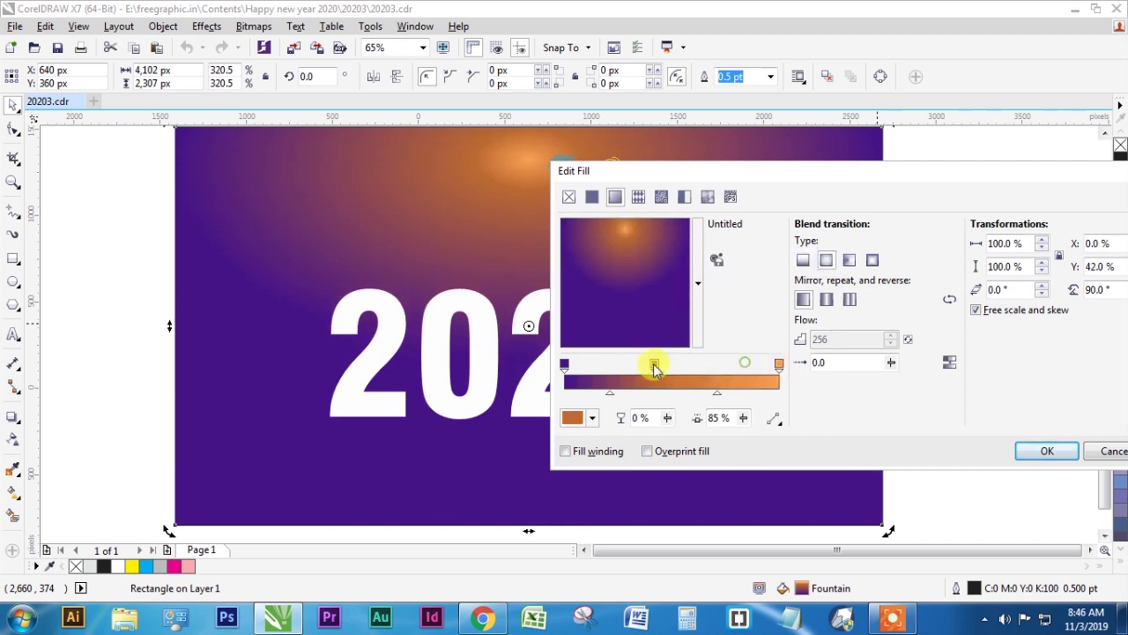
- Add a light orange stop between the two orange stops and place the dark orange stop at 45%
click(779, 363)
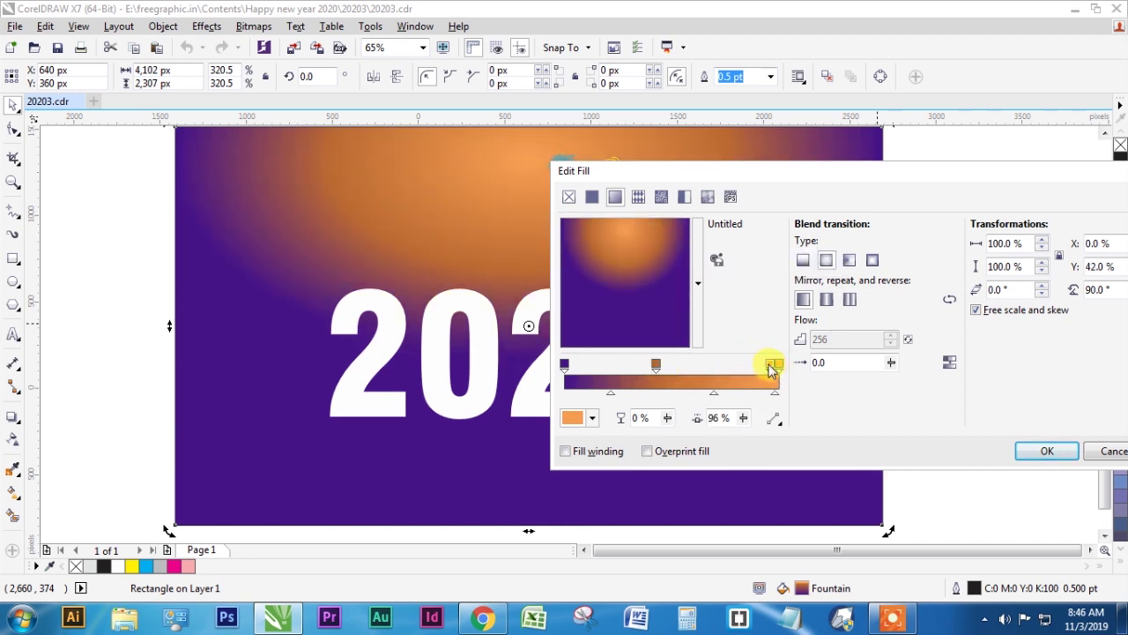
double_click(731, 364)
mouse_move(656, 364)
mouse_down()
mouse_move(626, 362)
mouse_move(660, 360)
mouse_up()
- Position the elliptical gradient's centre at X -1%, Y 36% and set its acceleration to 2.0
drag(624, 236, 626, 260)
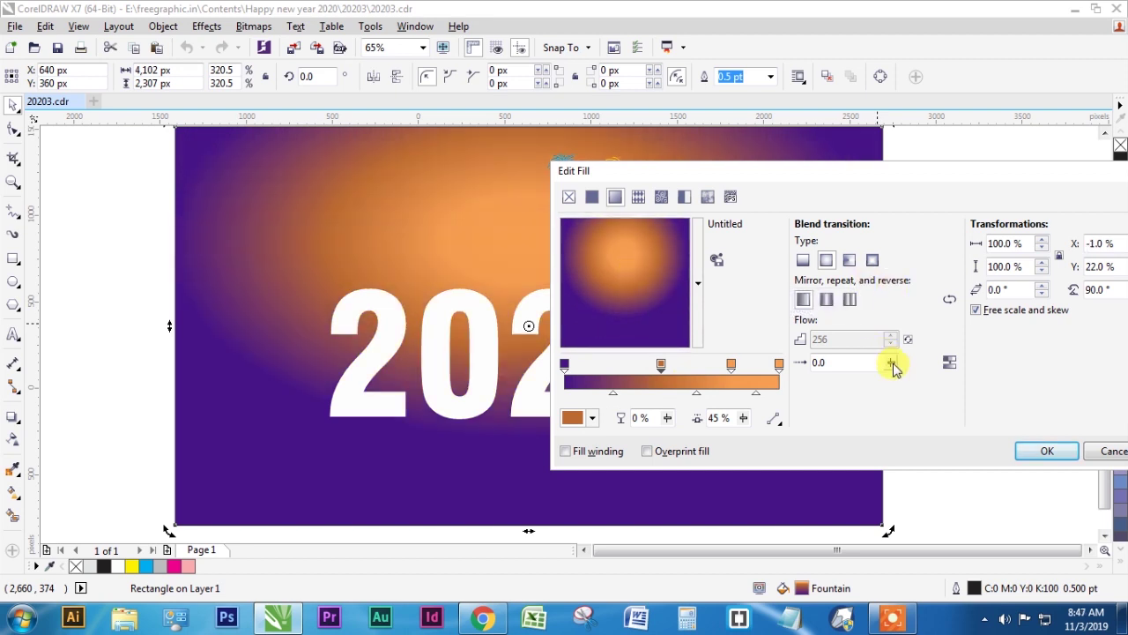
double_click(846, 362)
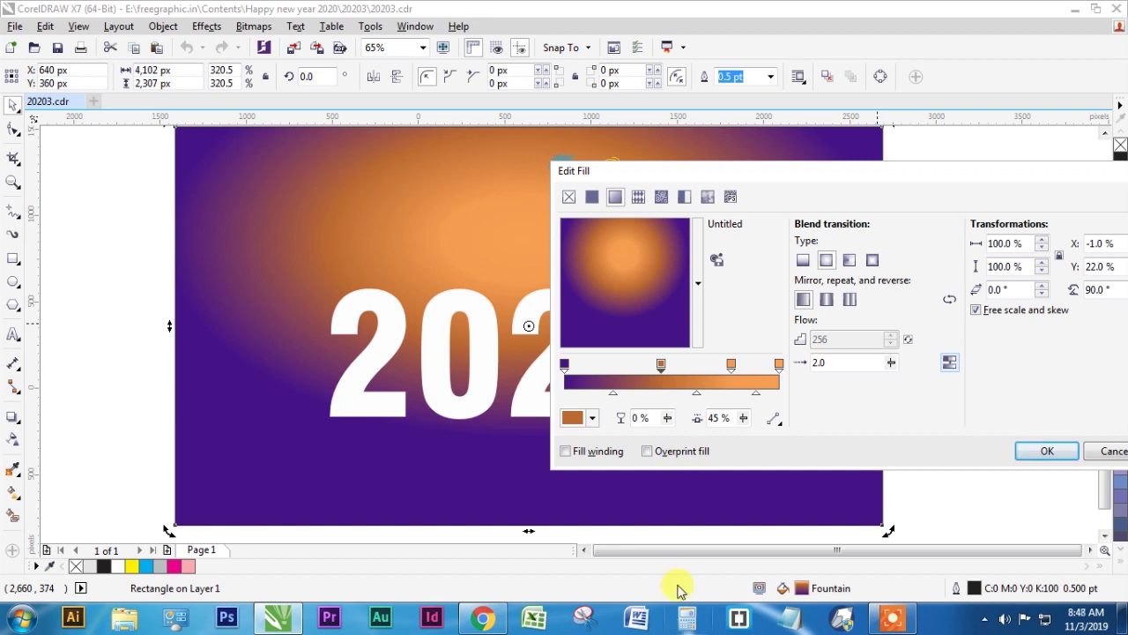
mouse_move(661, 363)
mouse_down()
mouse_move(682, 363)
mouse_move(662, 364)
mouse_up()
mouse_move(636, 246)
mouse_down()
mouse_move(627, 222)
mouse_move(623, 236)
mouse_up()
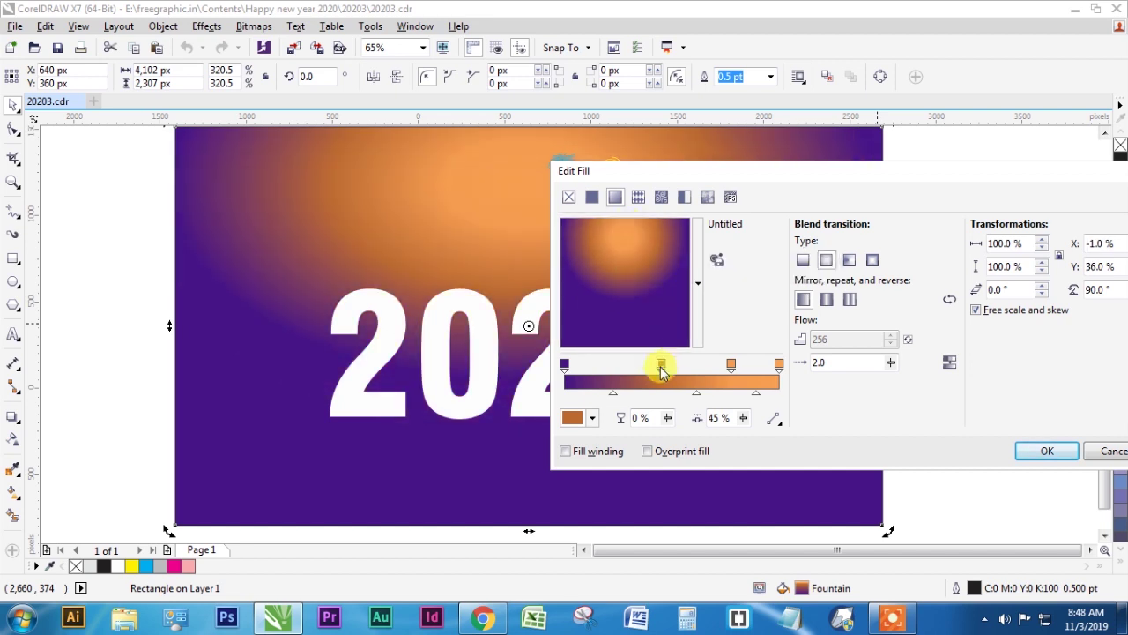
- Change the gradient's 45% stop from dark orange to bright purple
click(579, 416)
click(677, 304)
drag(640, 315, 658, 306)
click(763, 335)
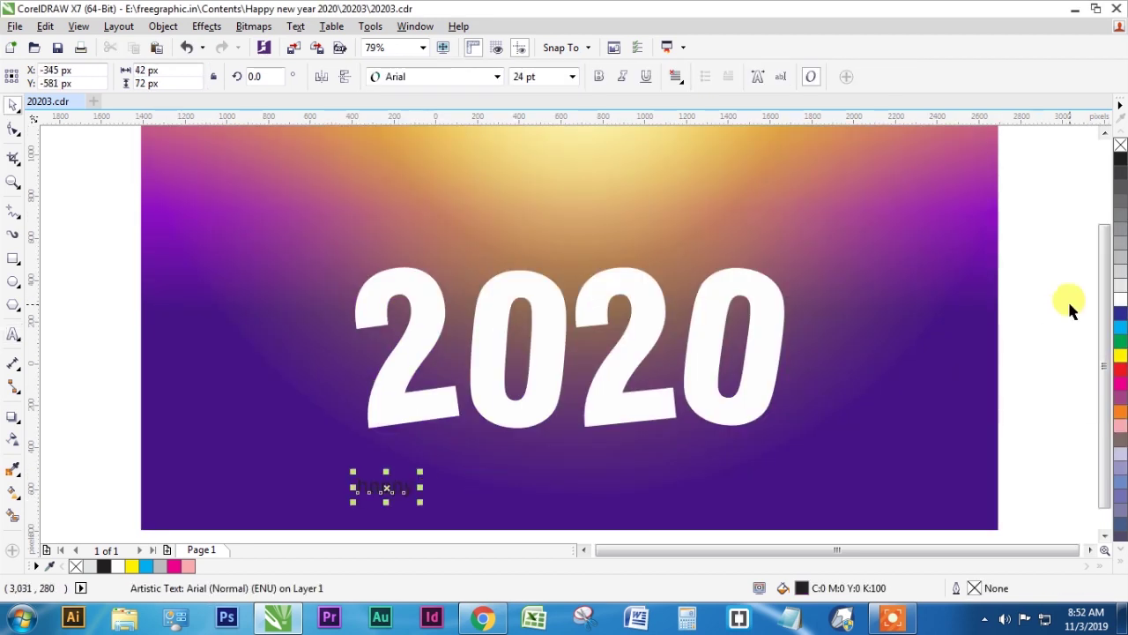
- Fill the small caption below 2020 with white and make it read "happy new year"
click(1120, 301)
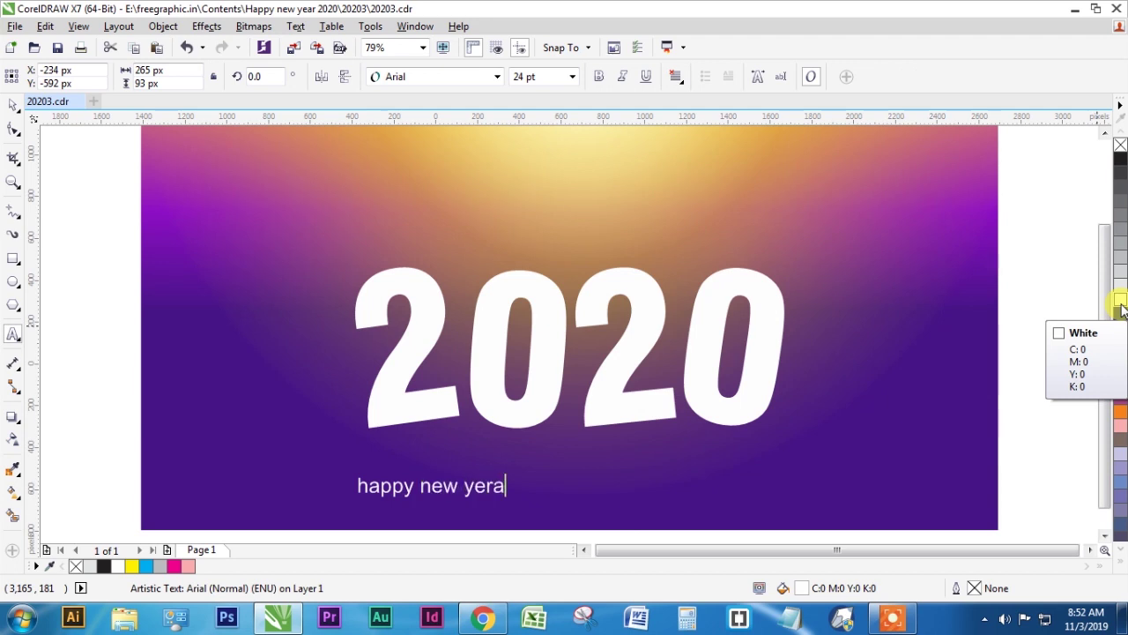
key(ctrl+a)
key(ctrl+space)
- Enlarge the caption to about 64 pt and centre it horizontally on the background
drag(512, 475, 745, 379)
shift+click(931, 402)
key(c)
key(Escape)
- Set the caption's font to Aspire and enlarge the text
click(720, 480)
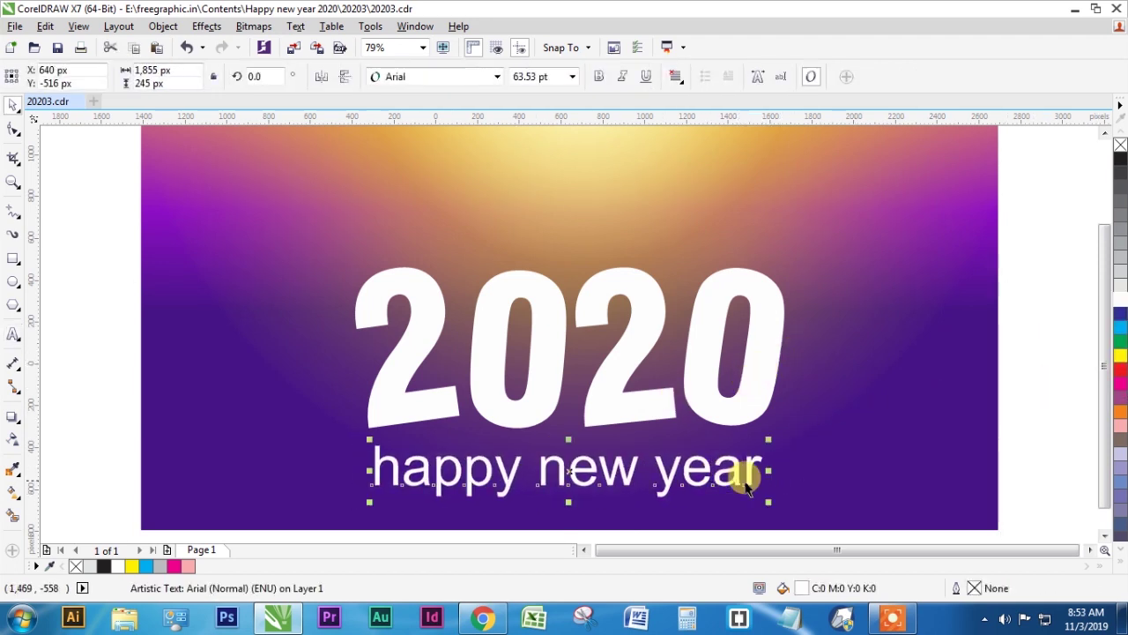
click(394, 77)
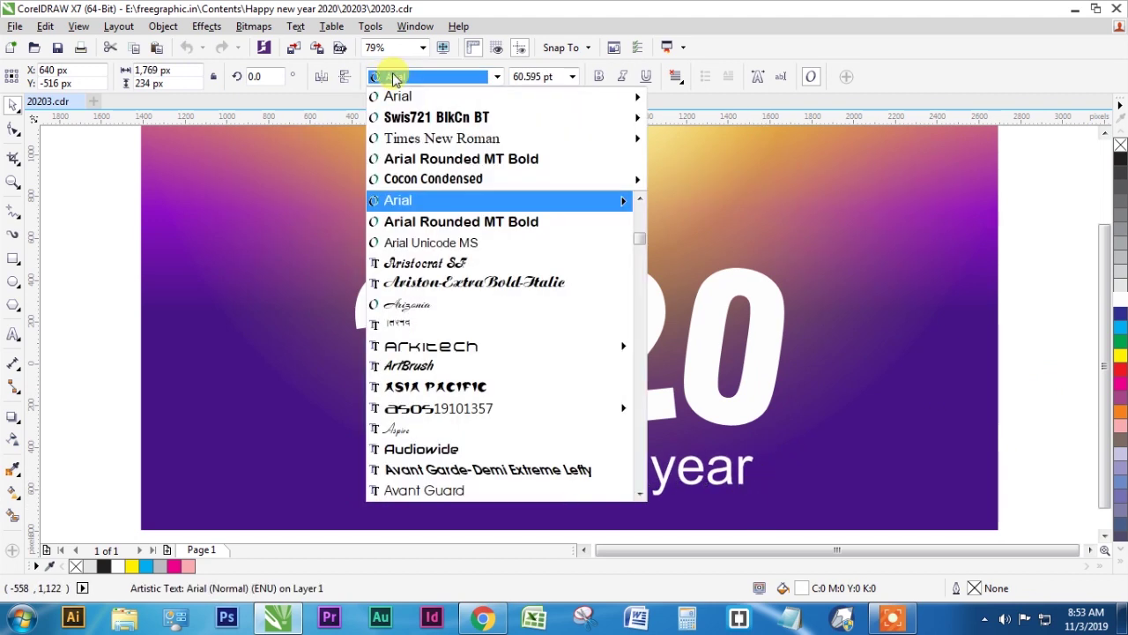
click(427, 433)
drag(587, 446, 825, 301)
- Change the caption's letter case to Title Case so it reads "Happy New Year"
key(F8)
key(ctrl+a)
key(shift+F3)
key(t)
key(Return)
key(ctrl+space)
- Resize the caption to about 88 pt with a white outline, adjust the outline width and lower the caption slightly
drag(942, 367, 872, 396)
right_click(1120, 301)
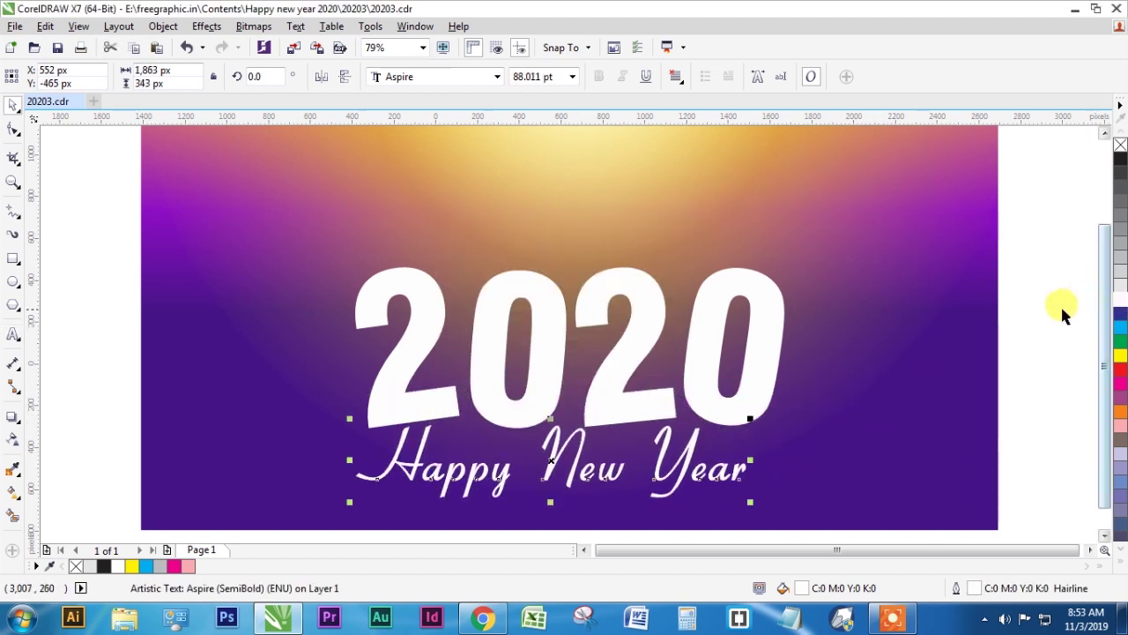
key(F12)
click(458, 200)
click(435, 291)
click(548, 462)
drag(684, 436, 677, 454)
- Group the four digits of 2020 and scale the group down slightly
click(699, 405)
shift+click(609, 408)
shift+click(546, 408)
shift+click(424, 407)
key(ctrl+g)
drag(791, 433, 774, 429)
- Centre the Happy New Year caption horizontally with the 2020 group
click(685, 458)
click(693, 461)
shift+click(715, 416)
key(c)
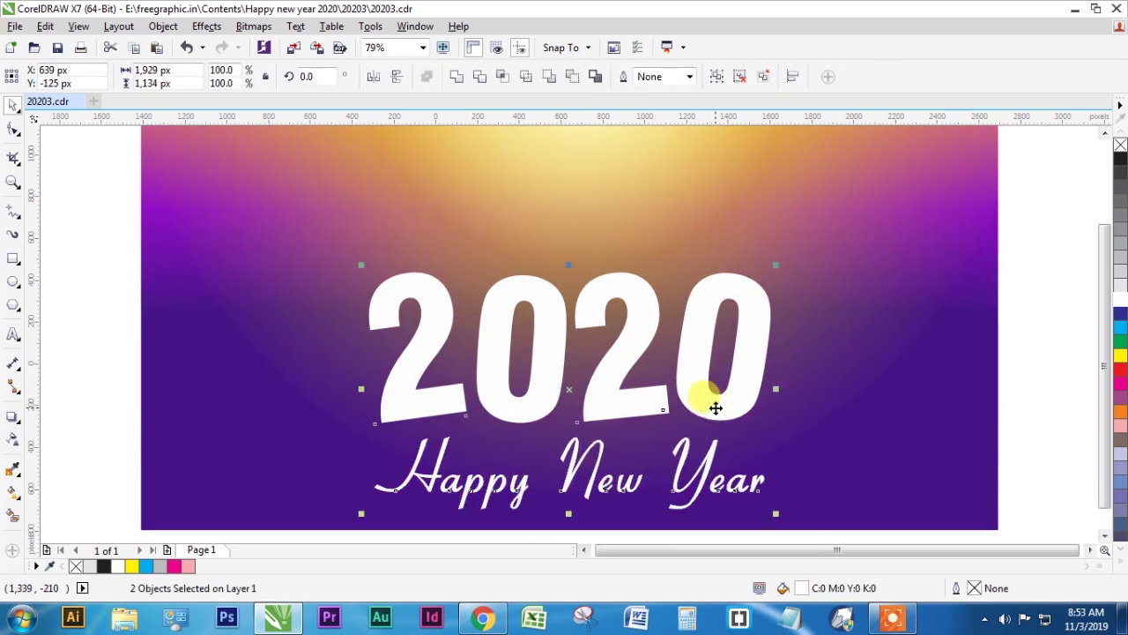
key(ctrl+a)
key(F4)
drag(992, 136, 356, 265)
drag(670, 177, 692, 182)
key(ctrl+z)
click(986, 347)
scroll(337, 30, up, 3)
drag(659, 284, 693, 267)
key(ctrl+z)
- Examine the contents of the background's PowerClip and its glow group
ctrl+click(692, 274)
drag(958, 212, 654, 318)
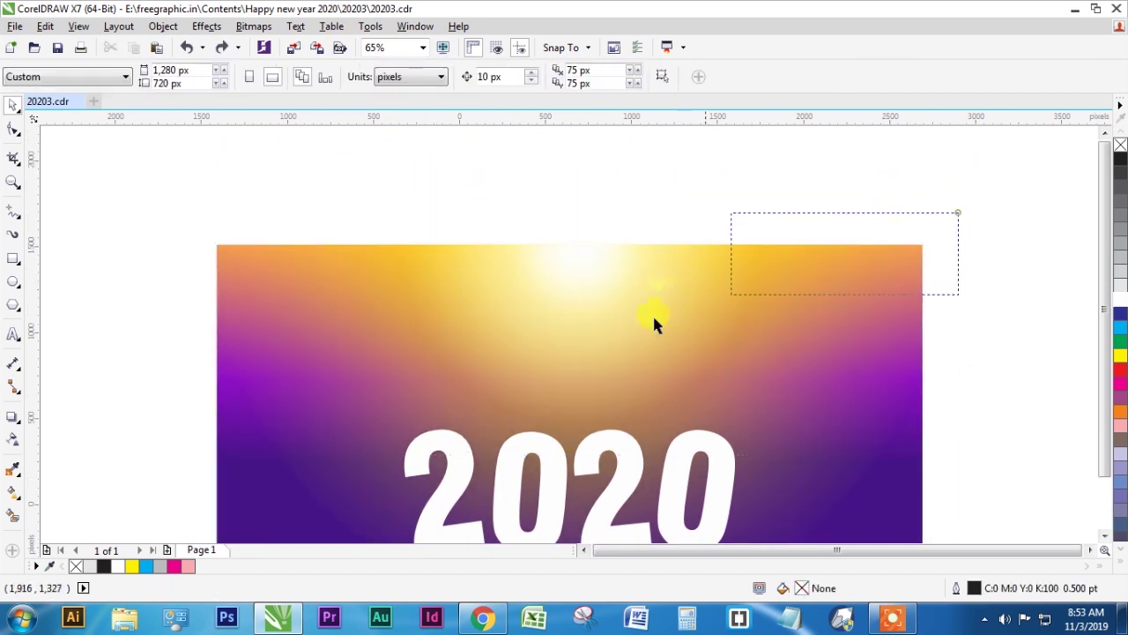
click(627, 311)
scroll(626, 312, down, 2)
click(561, 497)
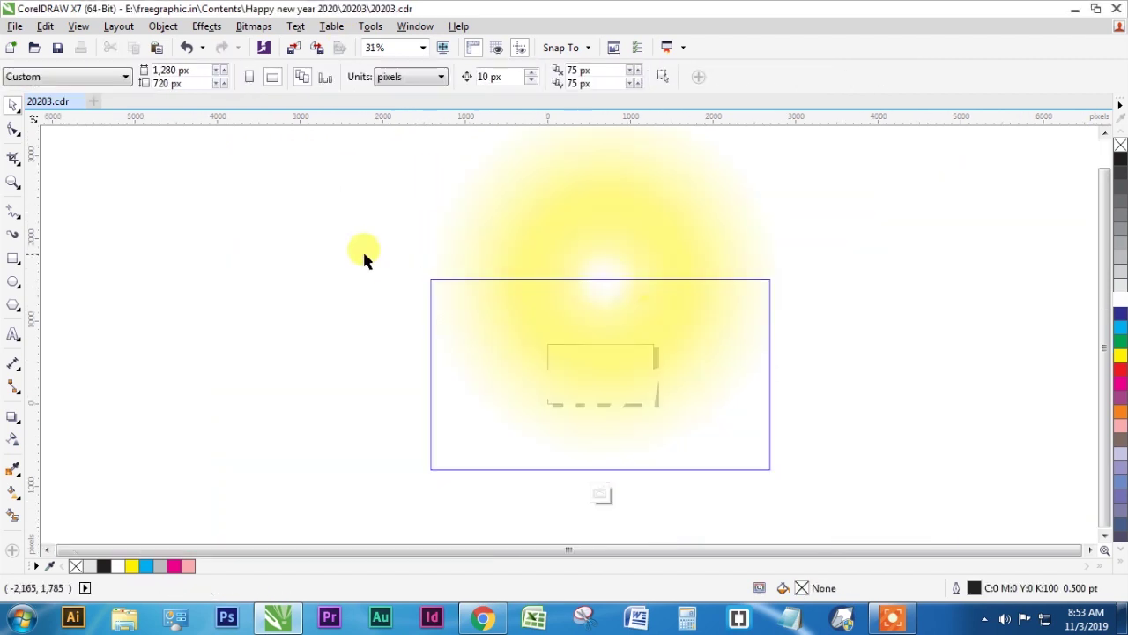
click(600, 498)
click(831, 284)
ctrl+click(649, 302)
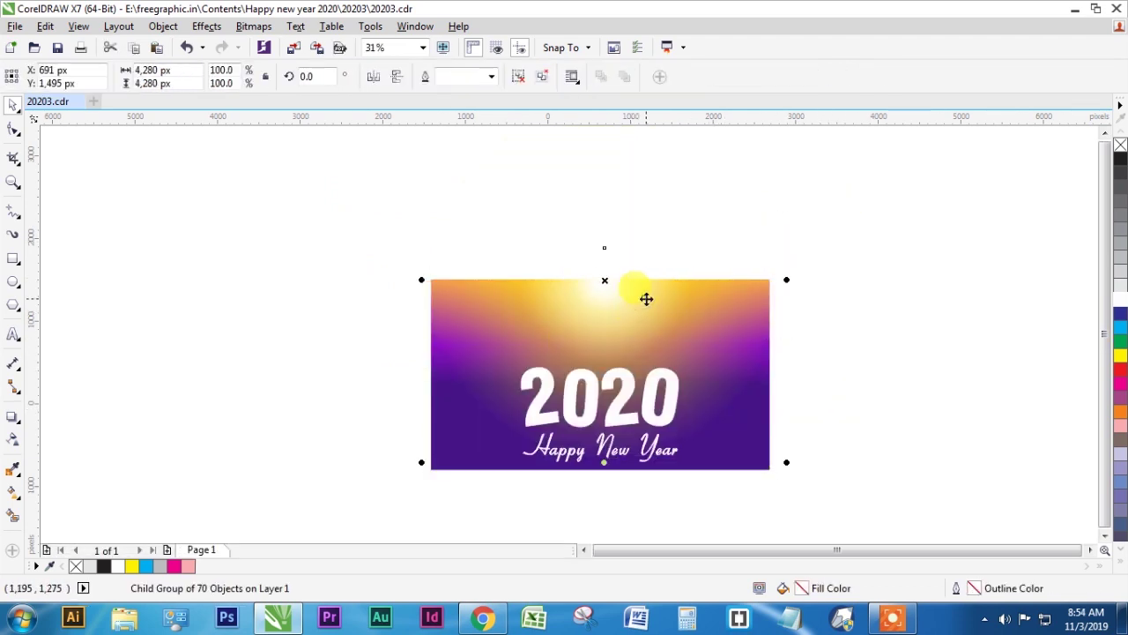
- Try to paste the fireworks inside the background's PowerClip, then finish editing the container
click(774, 250)
click(600, 319)
click(553, 493)
click(860, 233)
click(629, 319)
click(866, 254)
key(ctrl+v)
key(ctrl+z)
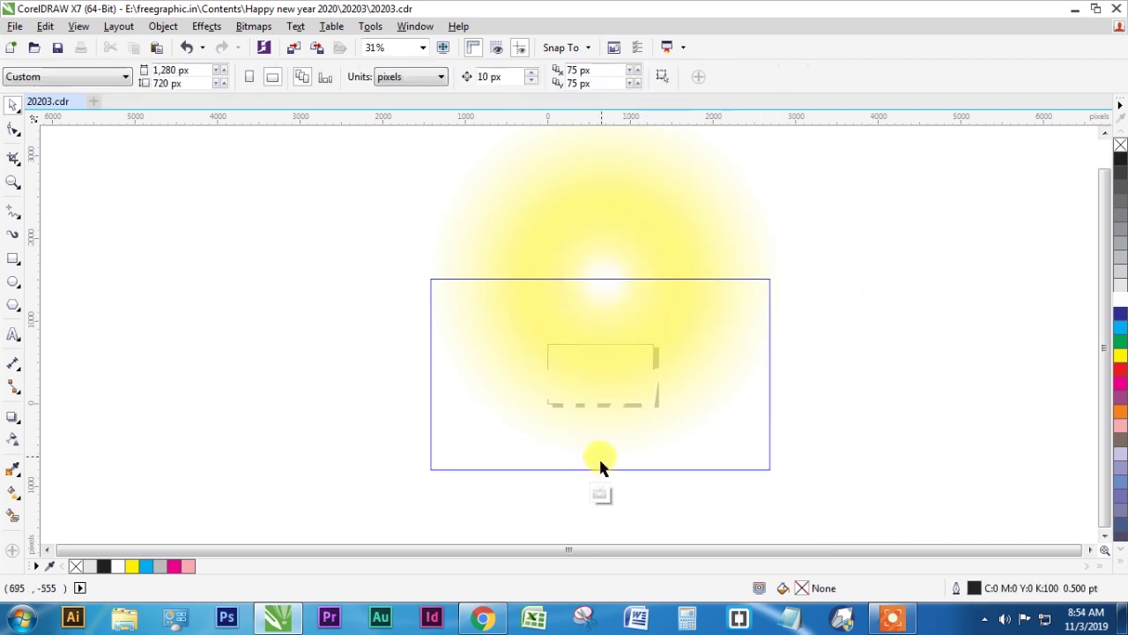
click(601, 494)
- Paste the two fireworks onto the page and place them over the background's upper-left area
key(ctrl+v)
drag(637, 295, 516, 315)
key(F2)
drag(405, 246, 518, 370)
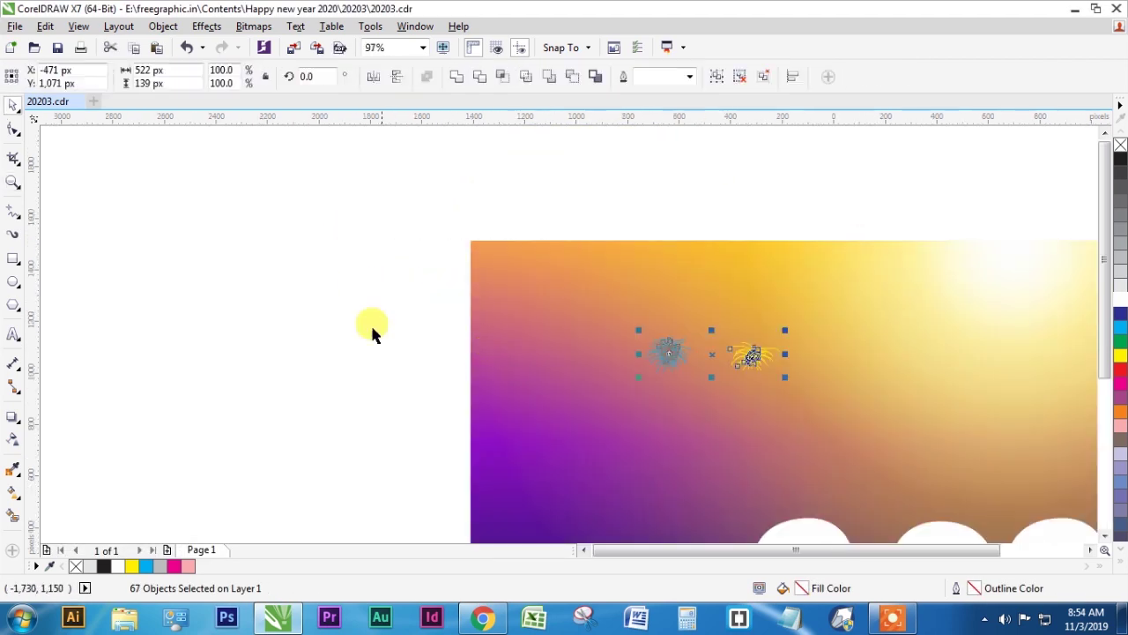
click(355, 297)
- Change the blue firework's outline colour to yellow
drag(585, 305, 701, 423)
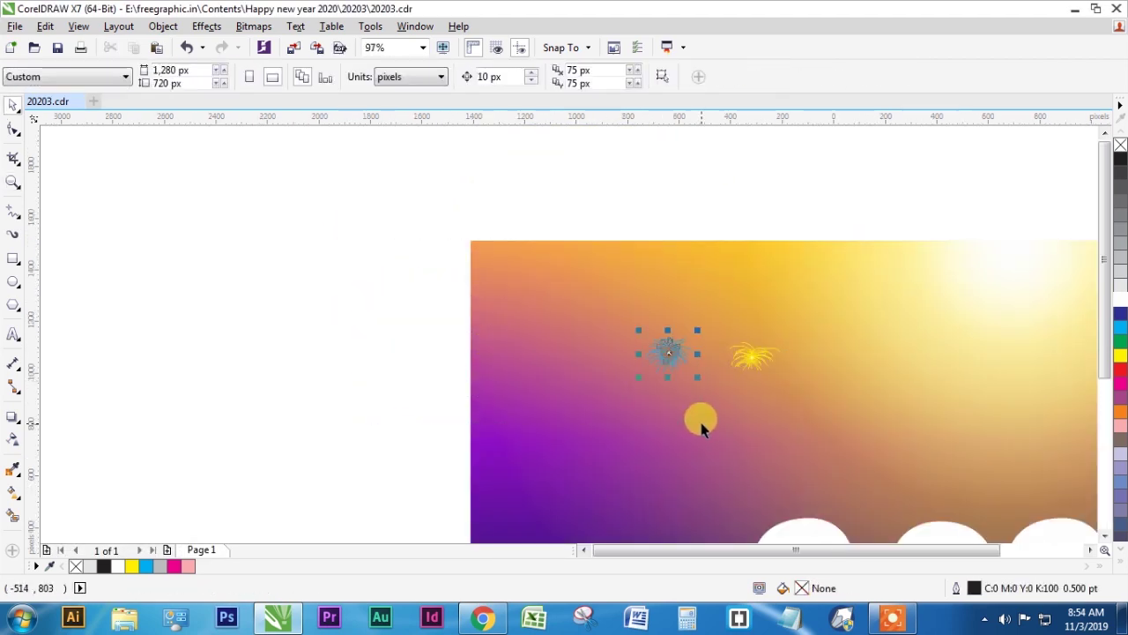
right_click(1120, 357)
click(380, 309)
key(F2)
drag(847, 406, 343, 284)
drag(239, 211, 792, 460)
click(577, 364)
drag(724, 354, 752, 324)
key(ctrl+z)
drag(102, 279, 806, 441)
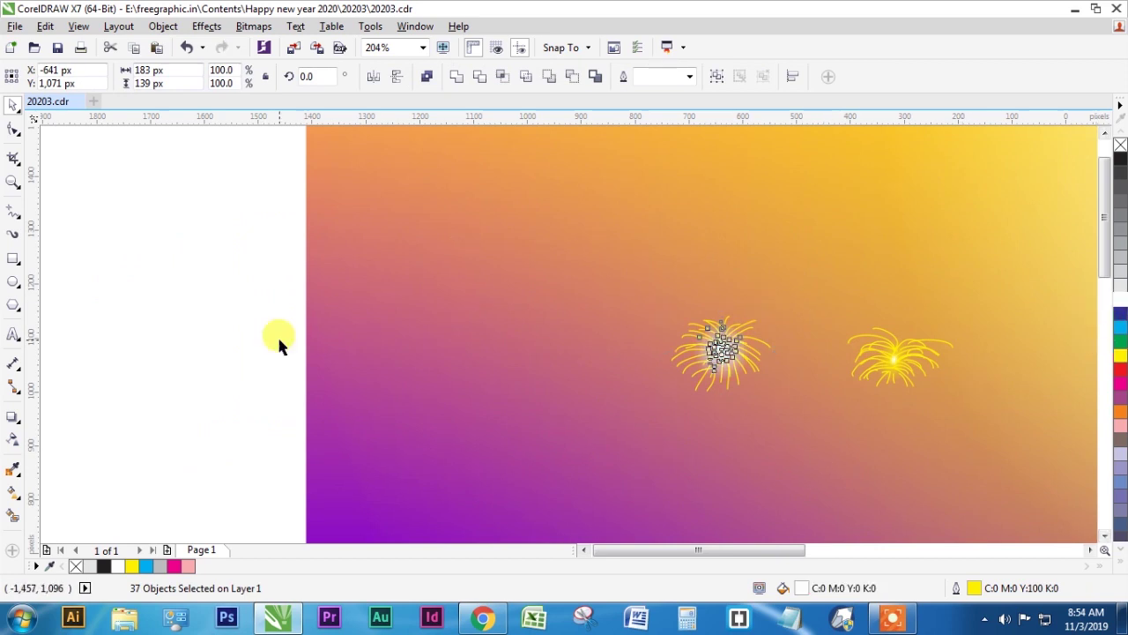
click(276, 333)
- Group the firework strokes on the background
scroll(277, 334, down, 3)
drag(206, 282, 463, 371)
key(ctrl+g)
click(230, 255)
key(shift+F4)
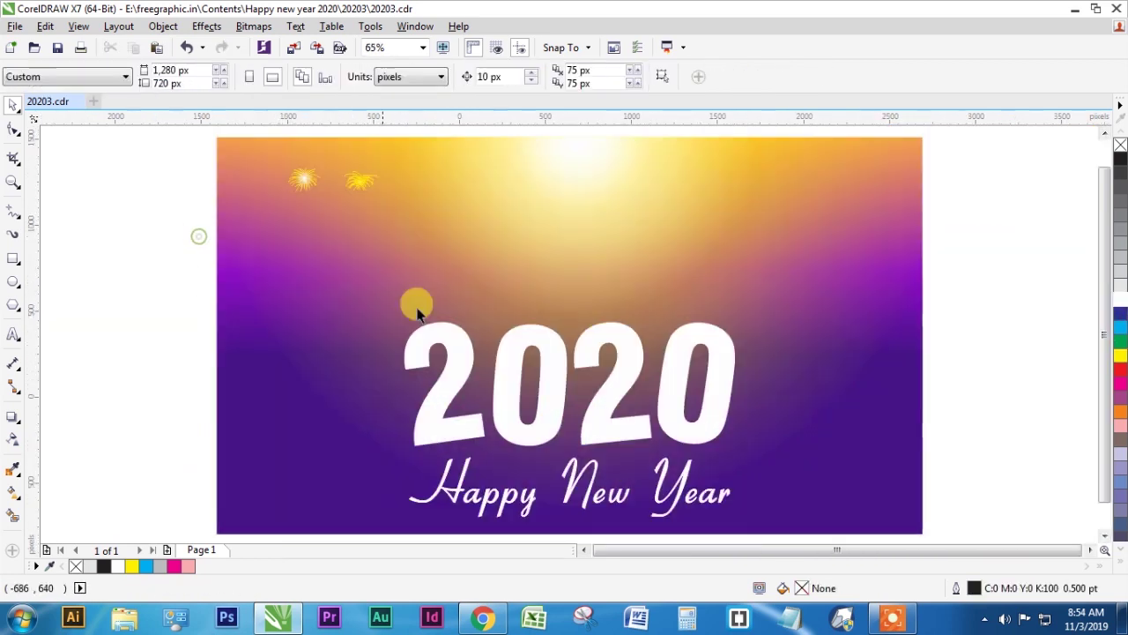
- Open the fireworks drawing "20202 v17 original.cdr" from the 20202 folder
key(ctrl+o)
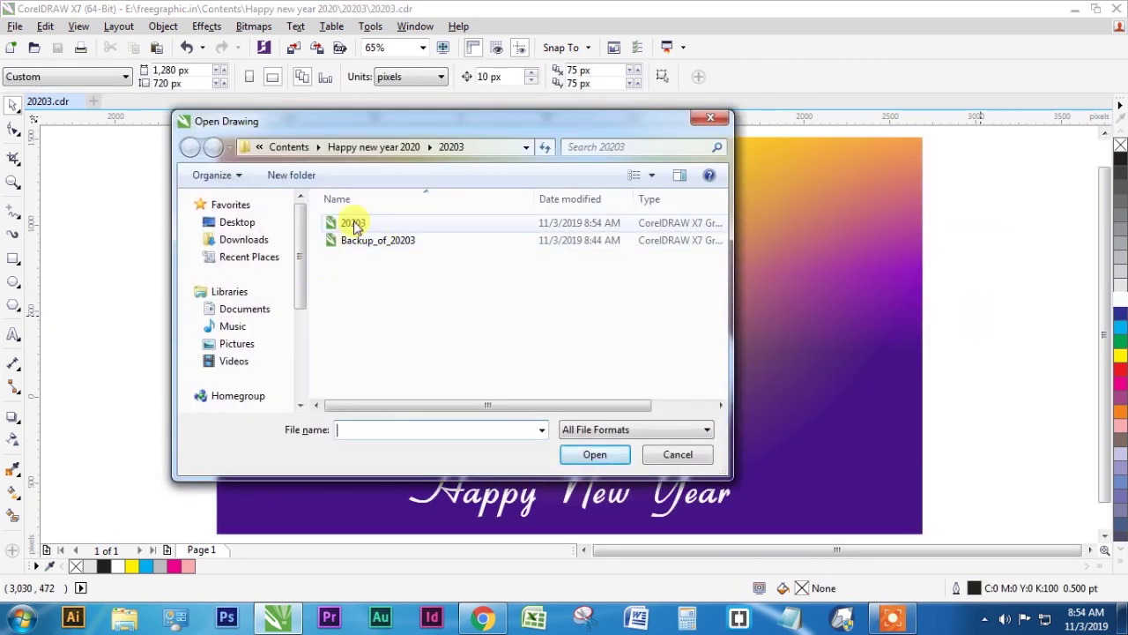
click(353, 221)
key(BackSpace)
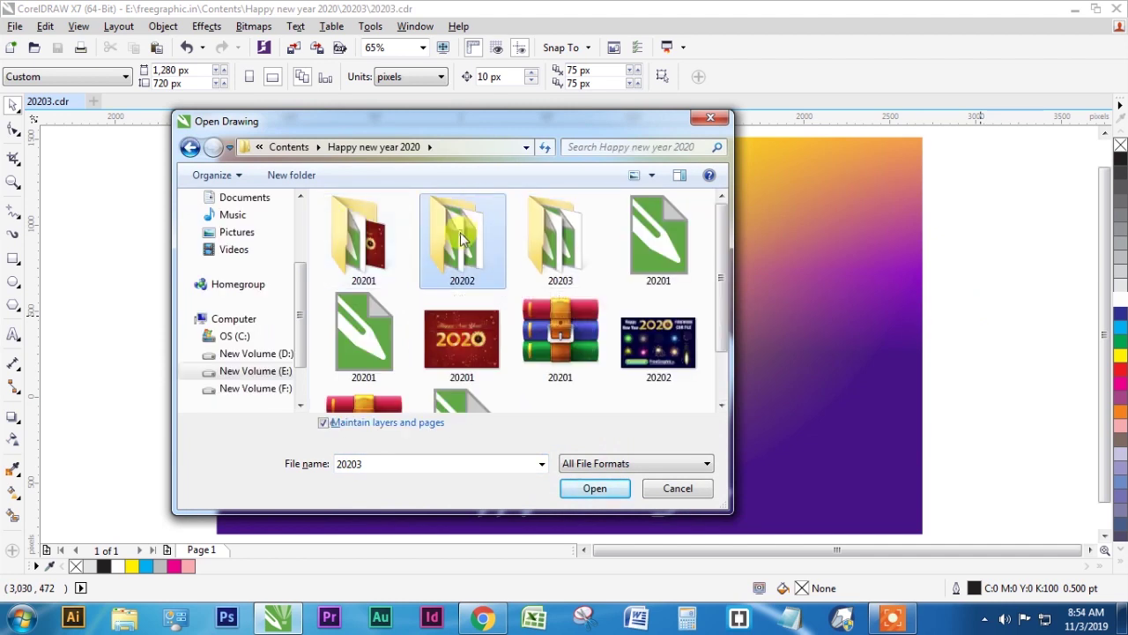
double_click(460, 233)
double_click(451, 254)
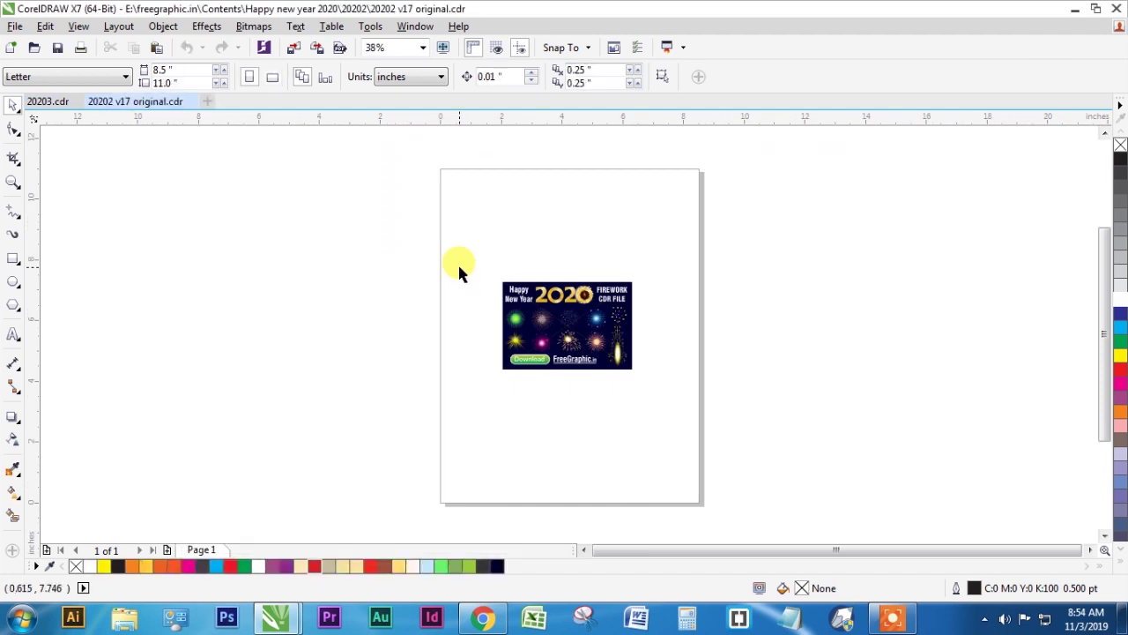
- Copy all the artwork of the fireworks drawing into 20203.cdr and place it in the empty area left of the banner
key(F4)
key(ctrl+a)
key(ctrl+c)
key(ctrl+Tab)
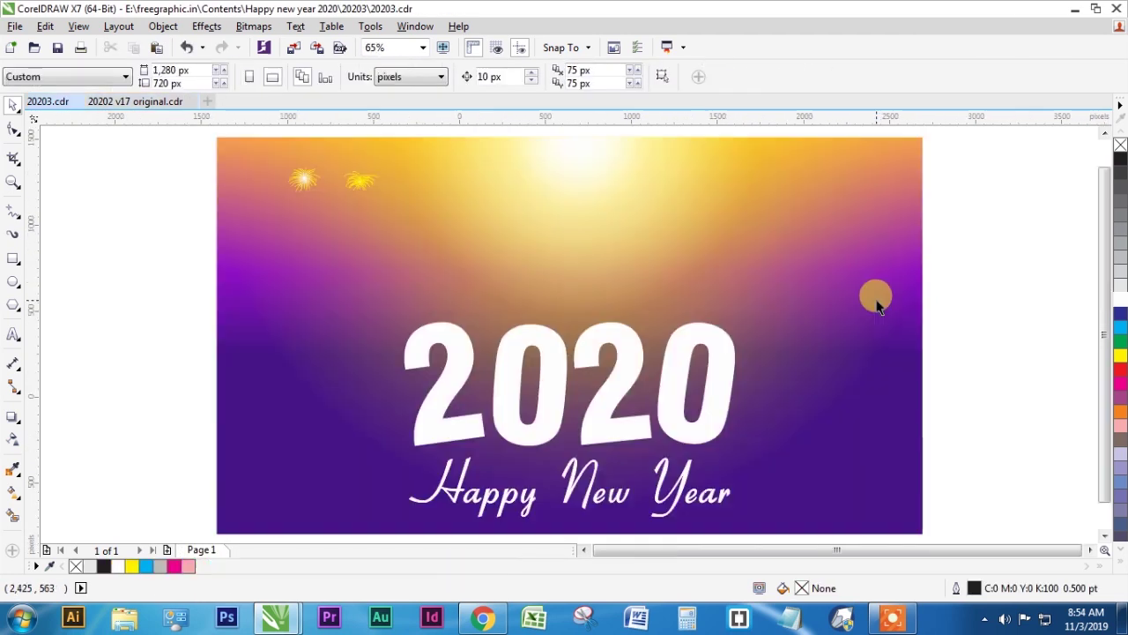
scroll(876, 301, down, 1)
key(ctrl+v)
drag(737, 305, 408, 299)
- Resize the whole 2020 banner proportionally to 1,280 by 720 px to fit the page
drag(496, 182, 944, 466)
click(190, 174)
click(585, 224)
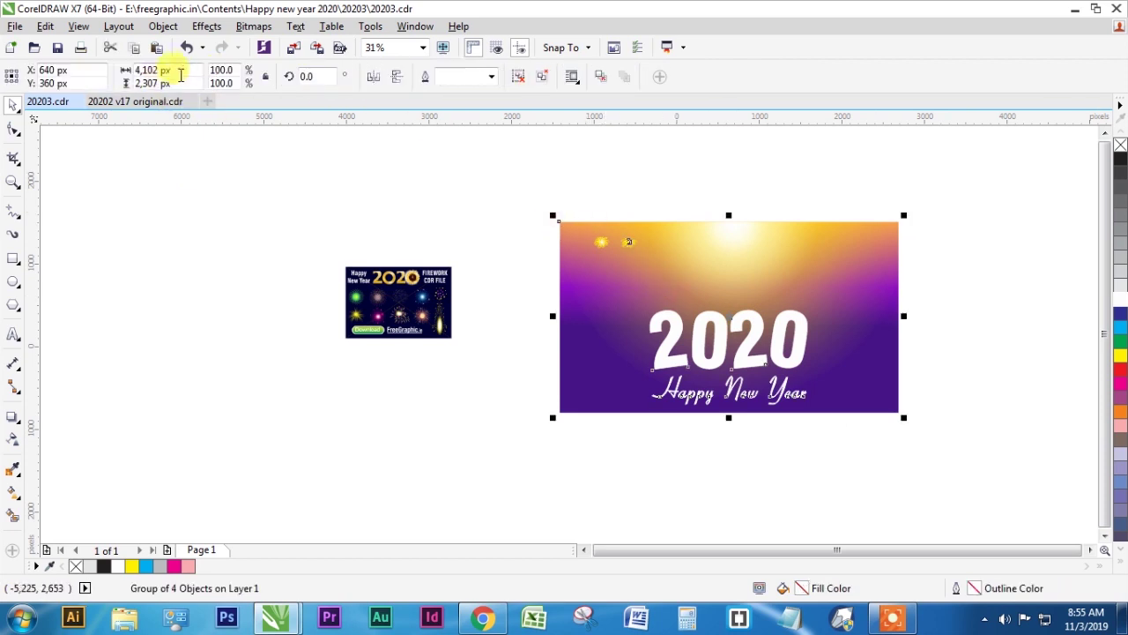
drag(184, 72, 114, 73)
text(720)
key(Return)
- Move the complete dark fireworks sheet to the right side of the banner
drag(504, 238, 241, 386)
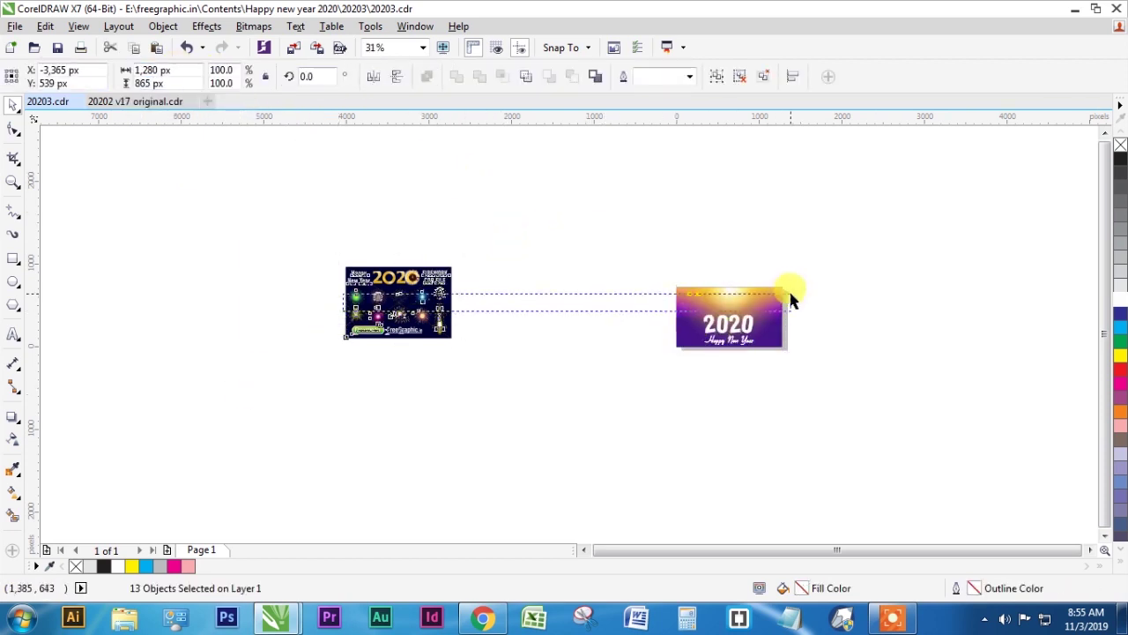
drag(397, 302, 846, 316)
key(F4)
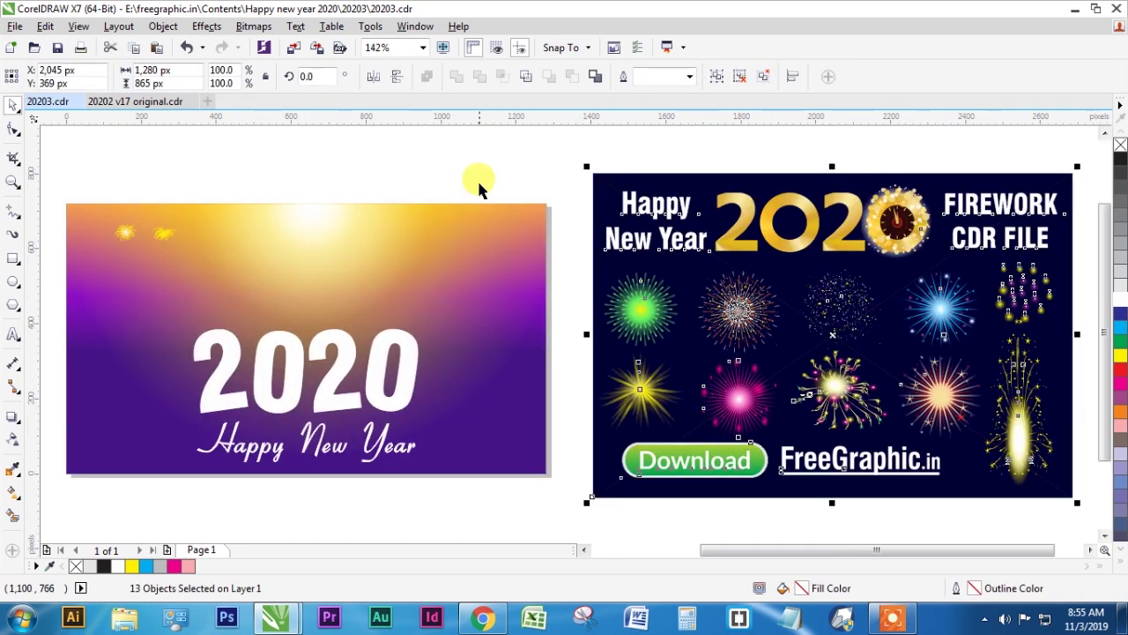
- Move the speckled firework from the dark sheet to the banner's upper-right corner
click(569, 168)
click(504, 294)
click(512, 194)
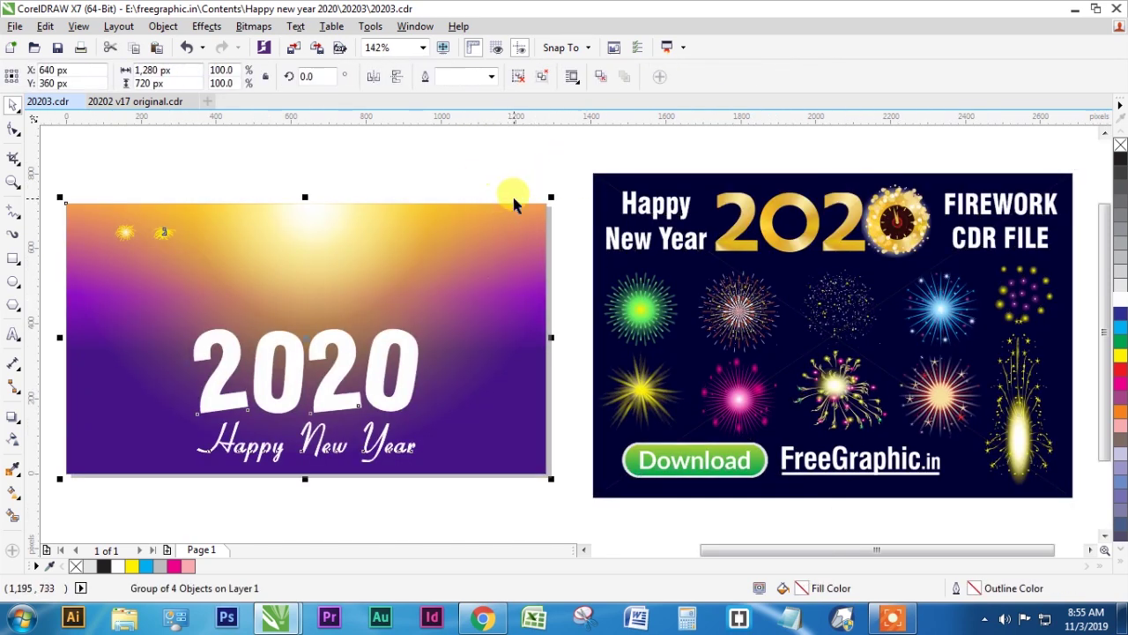
click(630, 172)
click(462, 233)
click(449, 151)
click(405, 302)
click(833, 309)
drag(839, 310, 488, 254)
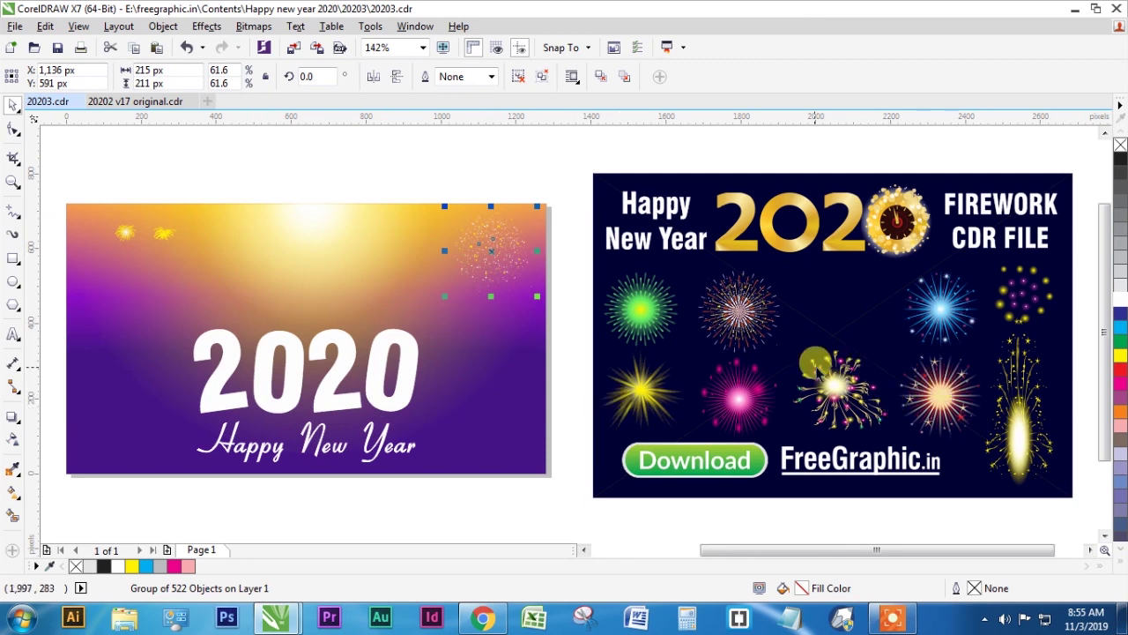
- Move the curly firework with the white centre to the banner's upper left and shift the two small yellow fireworks beside it
click(830, 390)
drag(830, 389, 132, 296)
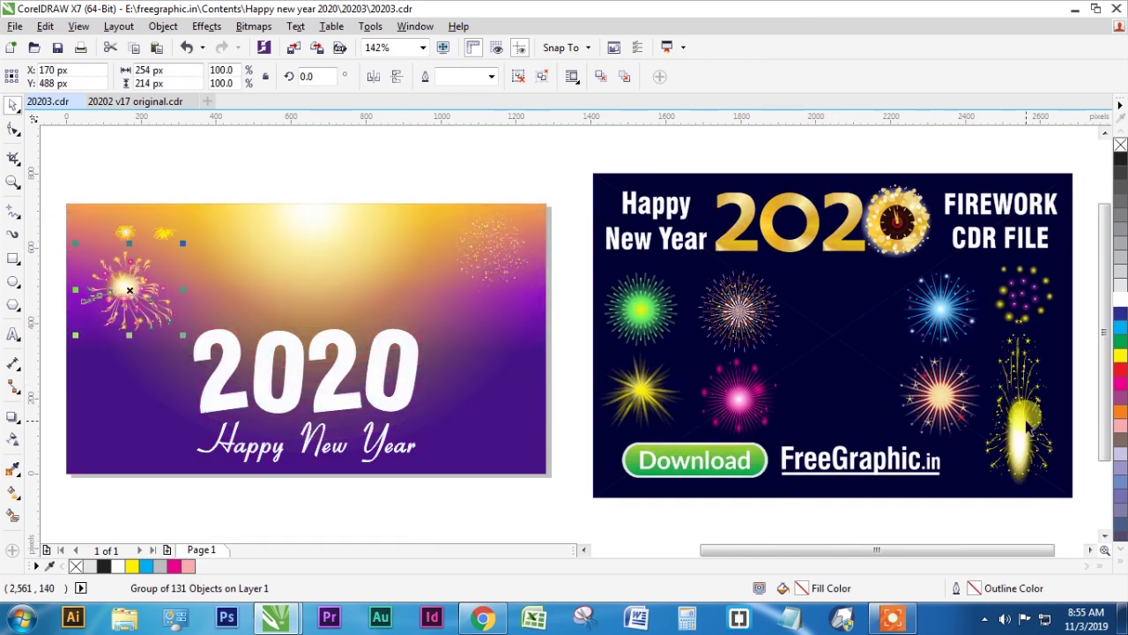
click(172, 240)
drag(172, 240, 260, 226)
click(249, 181)
drag(120, 285, 125, 253)
- Place the striped round firework right of the banner's centre and a copy of the green firework left of it
drag(738, 308, 390, 261)
drag(640, 308, 227, 266)
drag(268, 227, 264, 230)
- Add a copy of the pink firework at the banner's left side and a small yellow starburst right of centre
drag(728, 399, 121, 345)
drag(711, 372, 308, 247)
drag(385, 198, 450, 304)
- Add copies of the peach firework at the banner's right and the fountain at its lower left, and move the pink firework above the lettering
drag(943, 393, 487, 368)
drag(1051, 427, 163, 374)
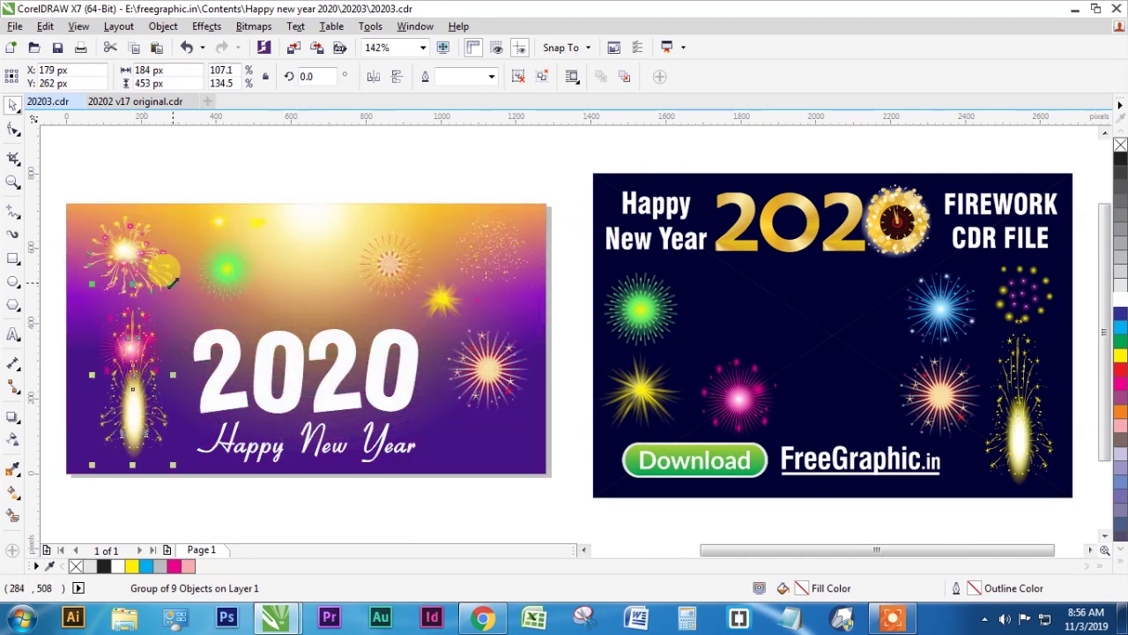
drag(174, 282, 314, 288)
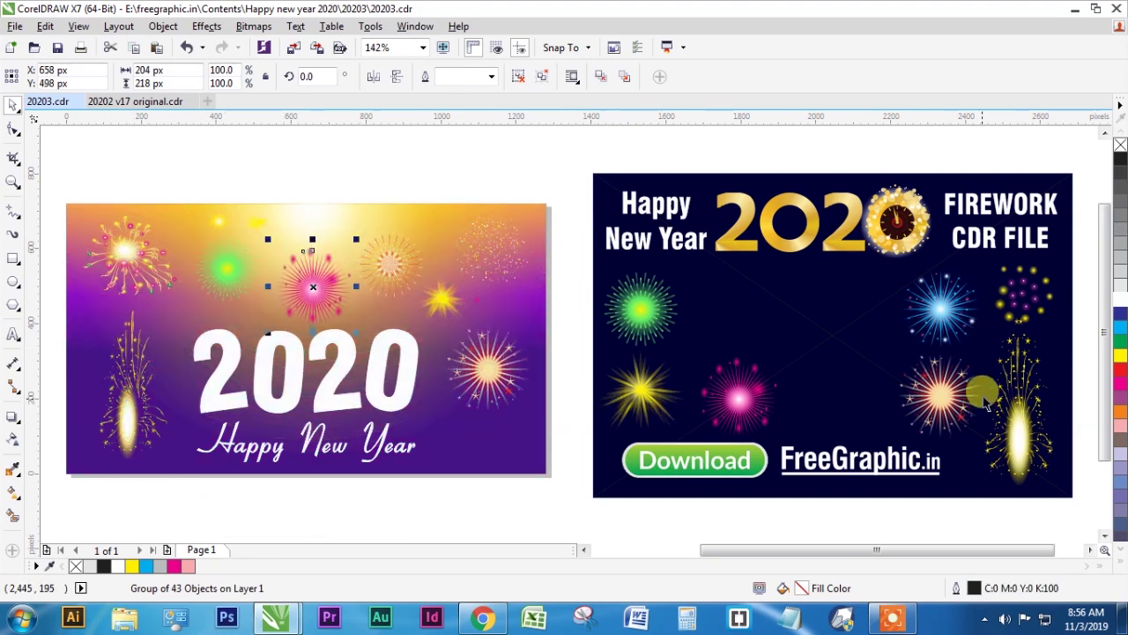
- Try to place a copy of the yellow-and-purple dotted firework at the banner's upper right
click(1015, 310)
drag(1015, 311, 497, 204)
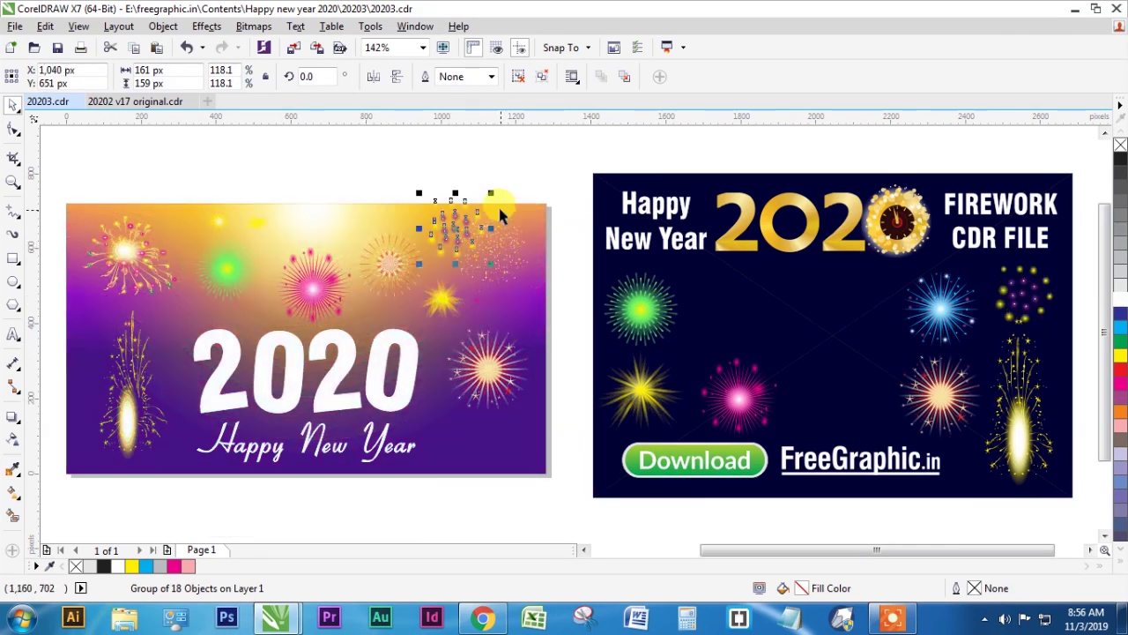
key(Escape)
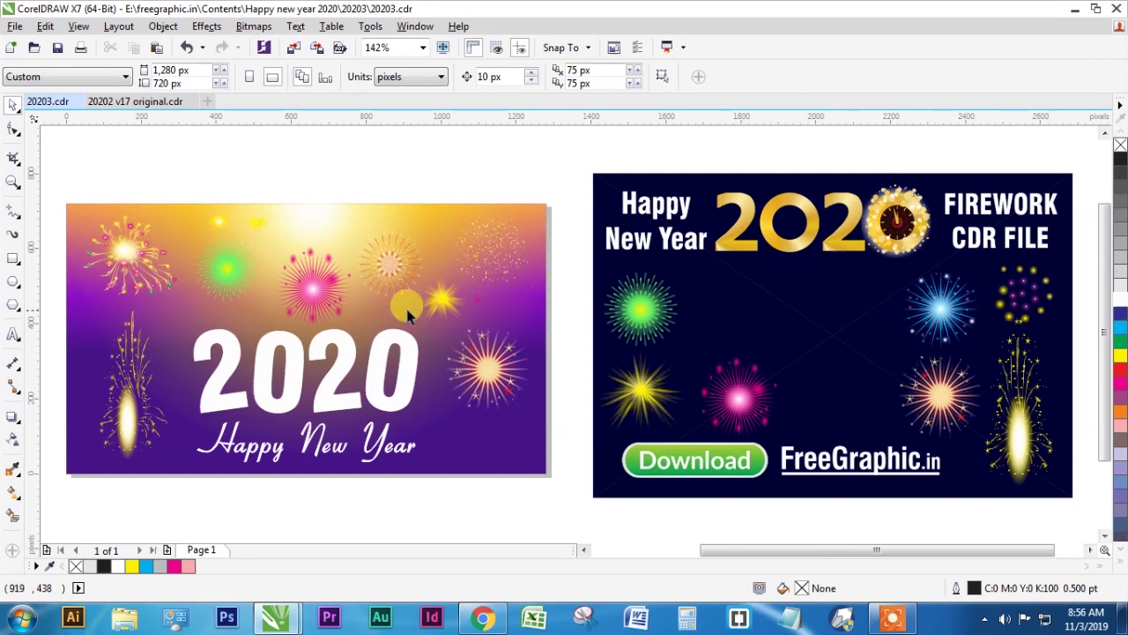
- Replace the fountain firework at the banner's lower left with a fresh copy from the dark sheet, 184 by 453 px
click(218, 273)
click(313, 284)
click(127, 253)
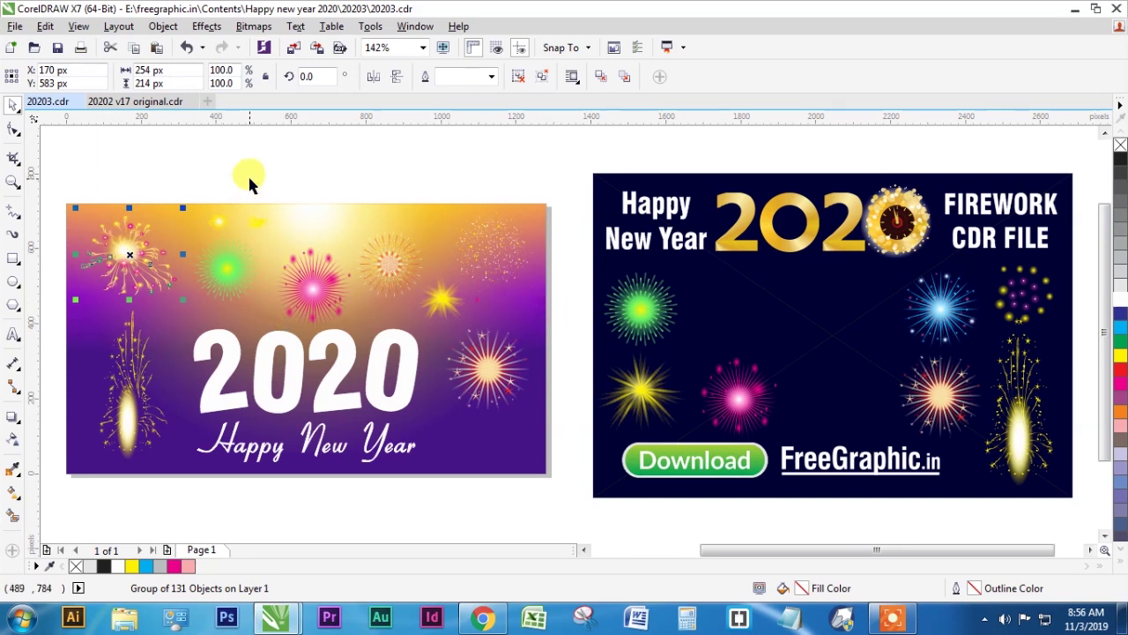
drag(132, 412, 103, 420)
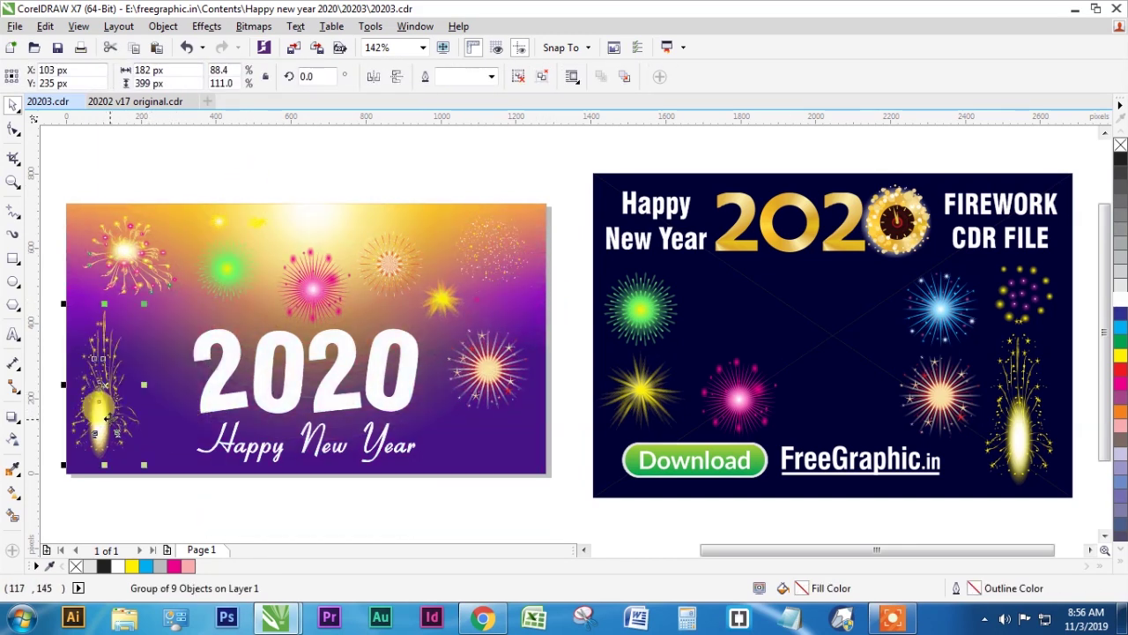
key(Delete)
drag(1023, 438, 123, 416)
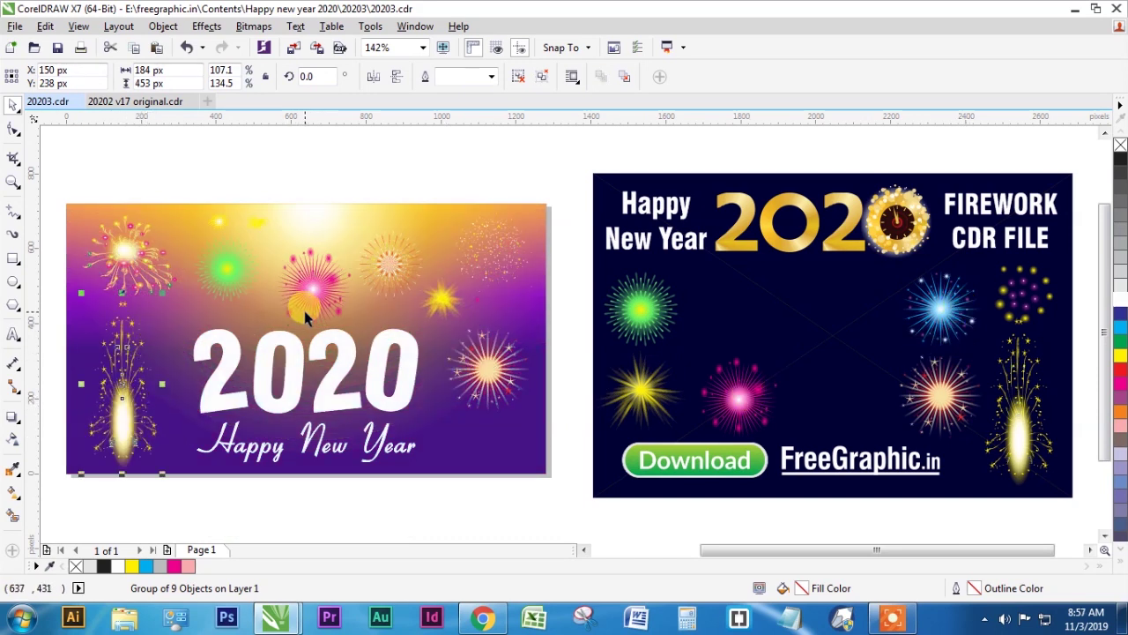
- Shift the pink firework on the dark sheet toward the sheet's centre and undo the stray moves
click(314, 295)
click(957, 312)
click(746, 402)
drag(745, 401, 763, 369)
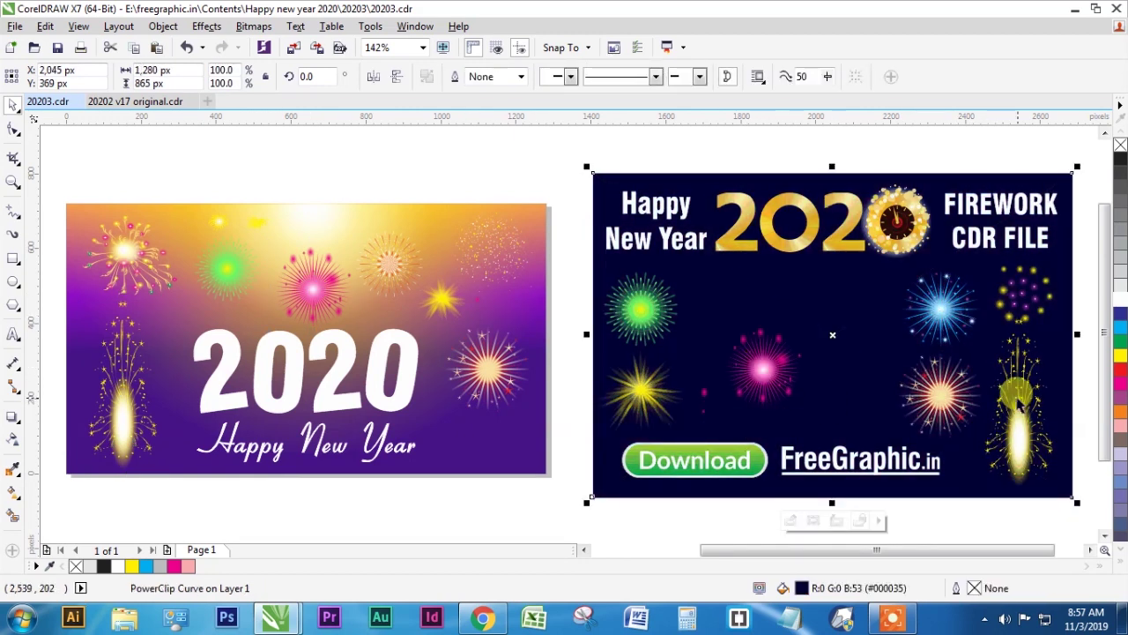
click(529, 164)
key(ctrl+z)
drag(752, 396, 787, 369)
drag(786, 368, 643, 370)
key(ctrl+z)
- Try to shift the dark sheet's background, then undo the move
click(536, 514)
click(489, 435)
drag(780, 372, 739, 390)
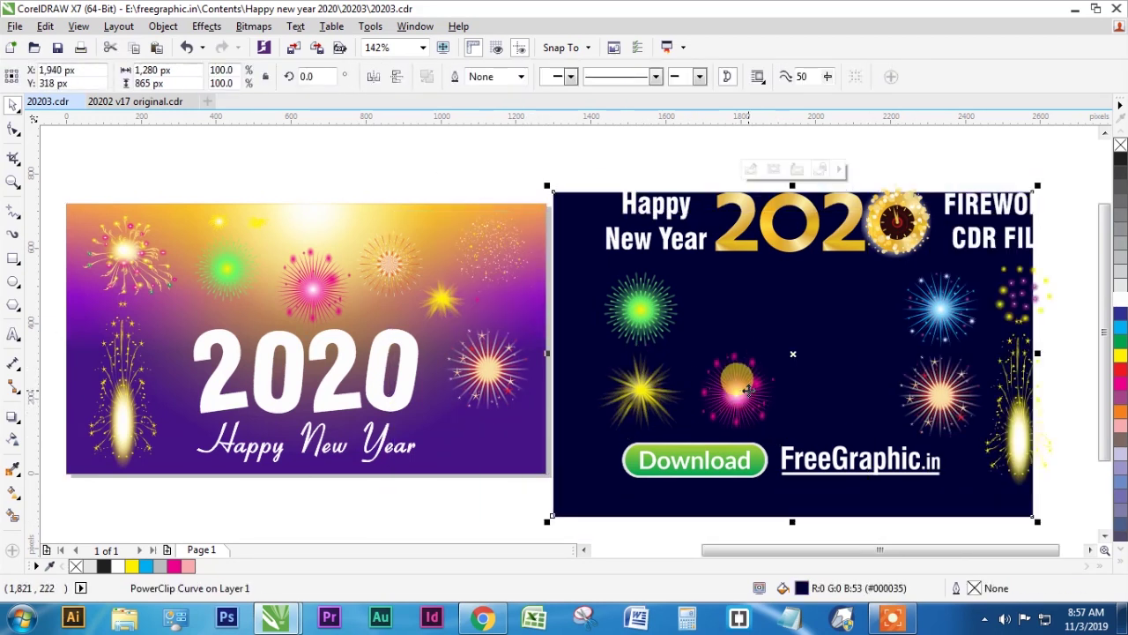
key(ctrl+z)
click(792, 522)
click(835, 523)
click(836, 521)
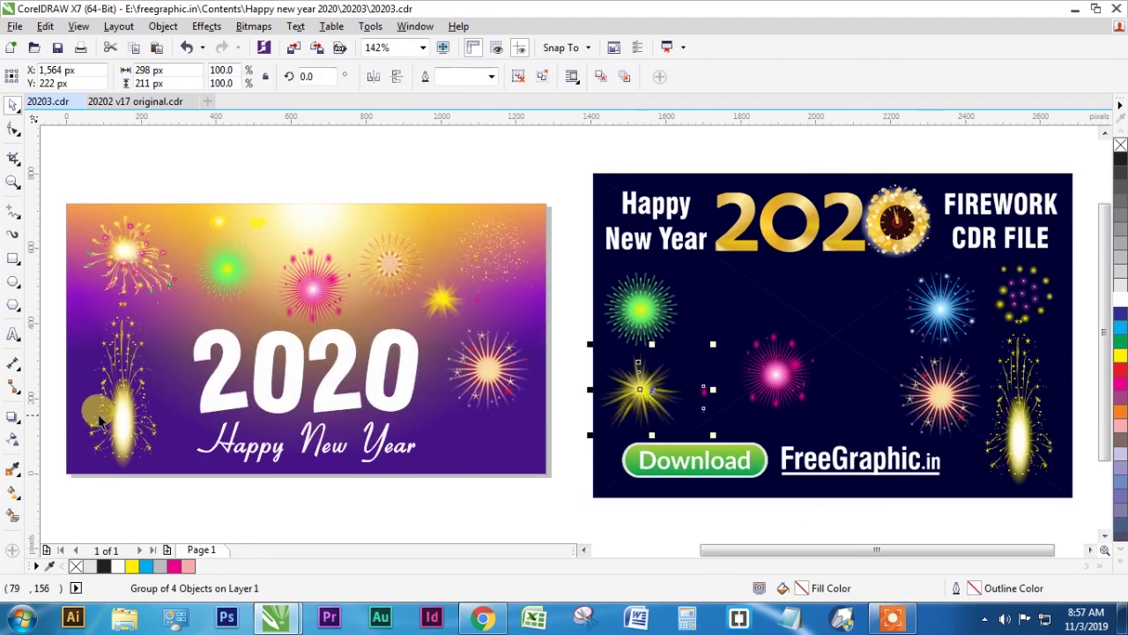
- Delete the fountain firework from the banner's lower left
click(130, 408)
drag(162, 293, 158, 329)
key(ctrl+z)
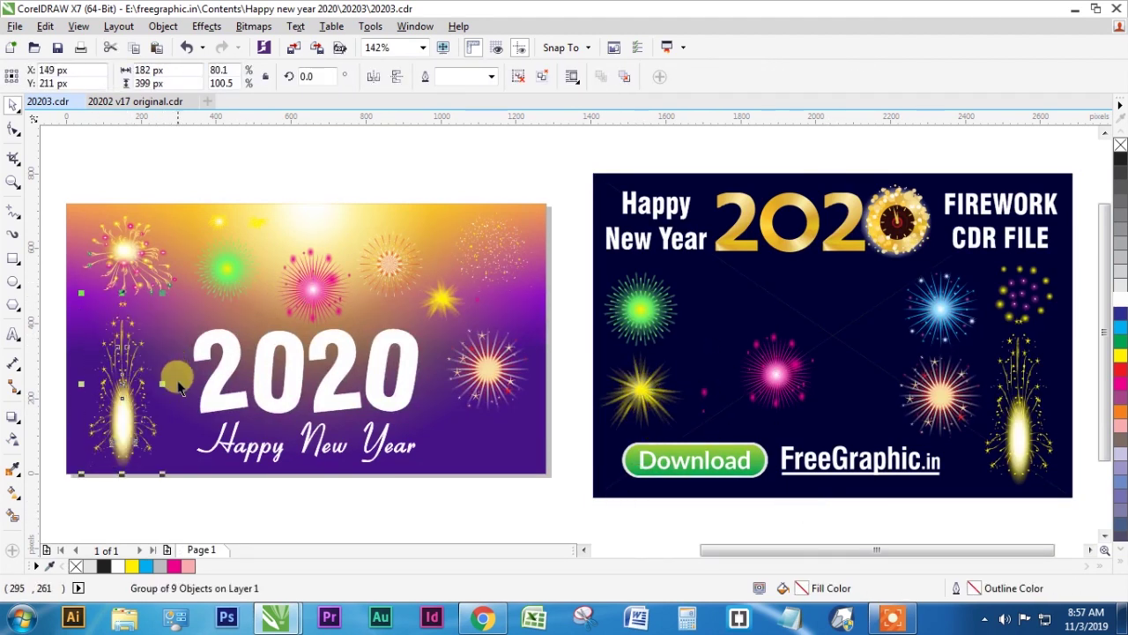
key(Delete)
- Examine the details of the curly firework at the banner's upper left up close
key(z)
drag(90, 217, 182, 293)
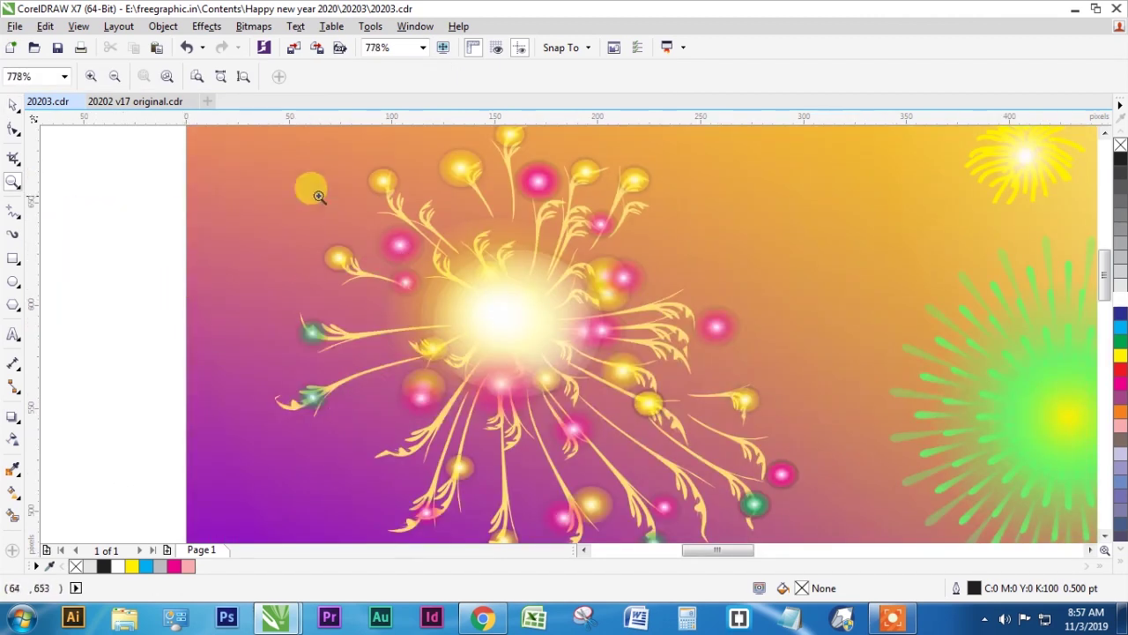
scroll(471, 264, up, 4)
scroll(294, 284, down, 2)
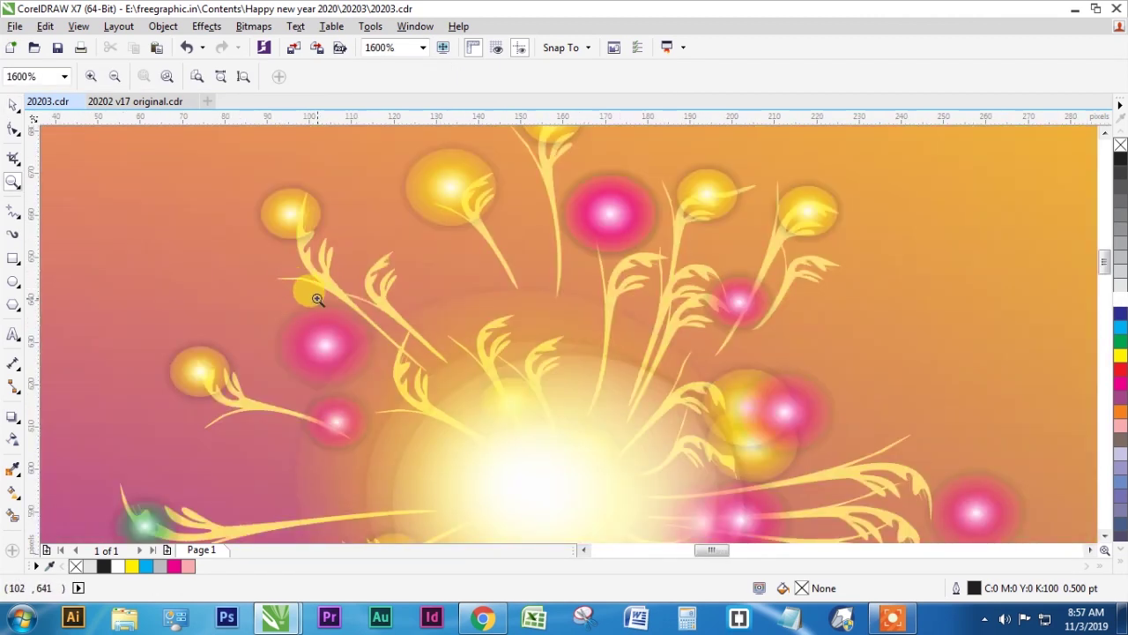
scroll(313, 297, down, 10)
scroll(533, 282, up, 5)
scroll(373, 303, down, 4)
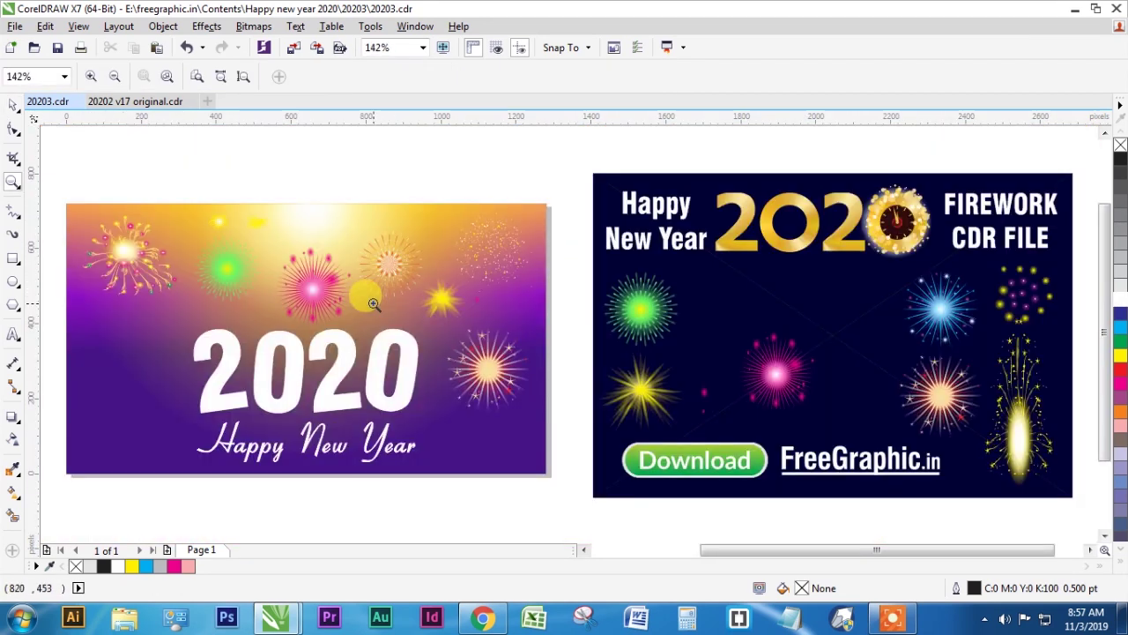
- Try to spread enlarged copies of the speckled firework across the whole banner, then undo them
key(space)
drag(454, 233, 101, 425)
drag(146, 393, 231, 300)
drag(235, 370, 375, 444)
drag(167, 309, 399, 326)
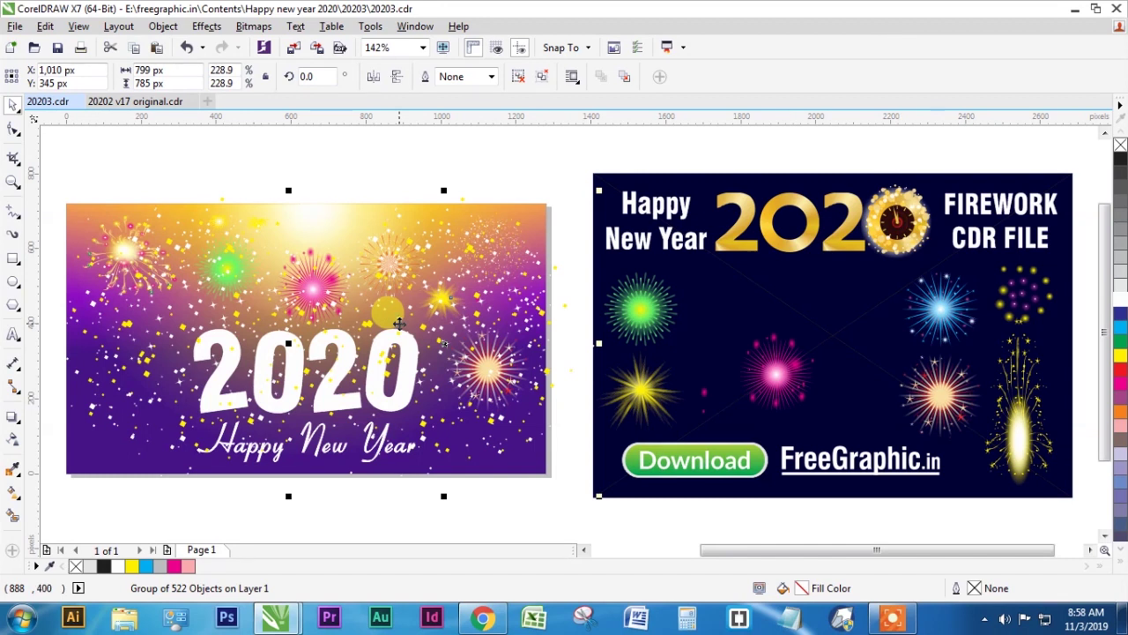
key(ctrl+z)
key(ctrl+z)
key(ctrl+z)
key(ctrl+z)
key(ctrl+z)
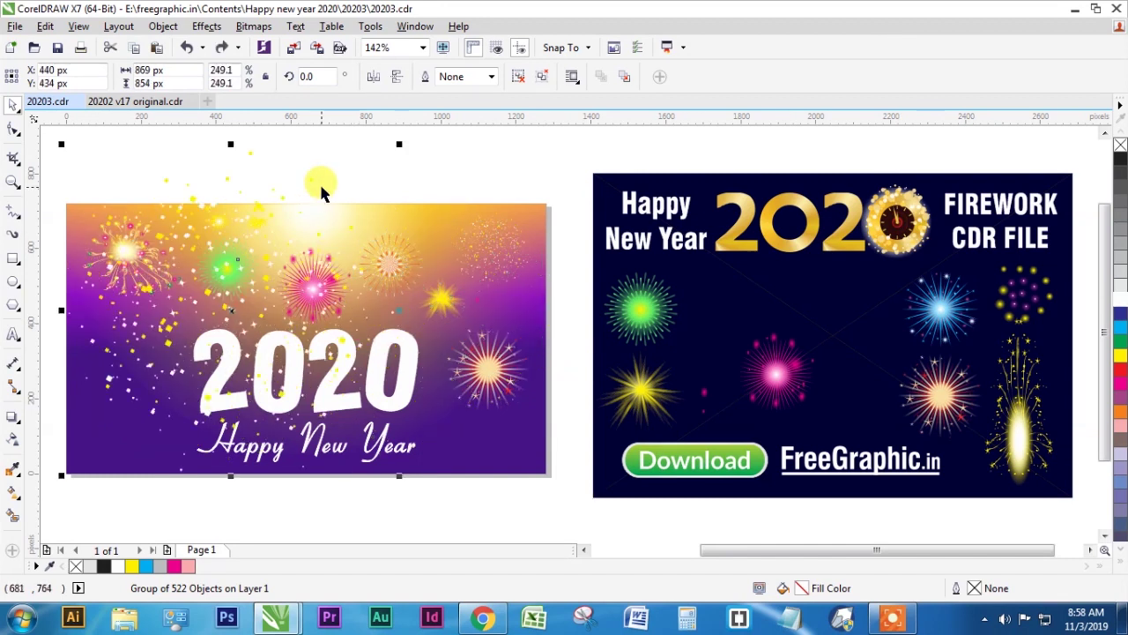
key(ctrl+z)
- Try to place a copy of the blue firework at the banner's left side
drag(446, 297, 462, 285)
drag(936, 309, 484, 293)
drag(943, 335, 123, 341)
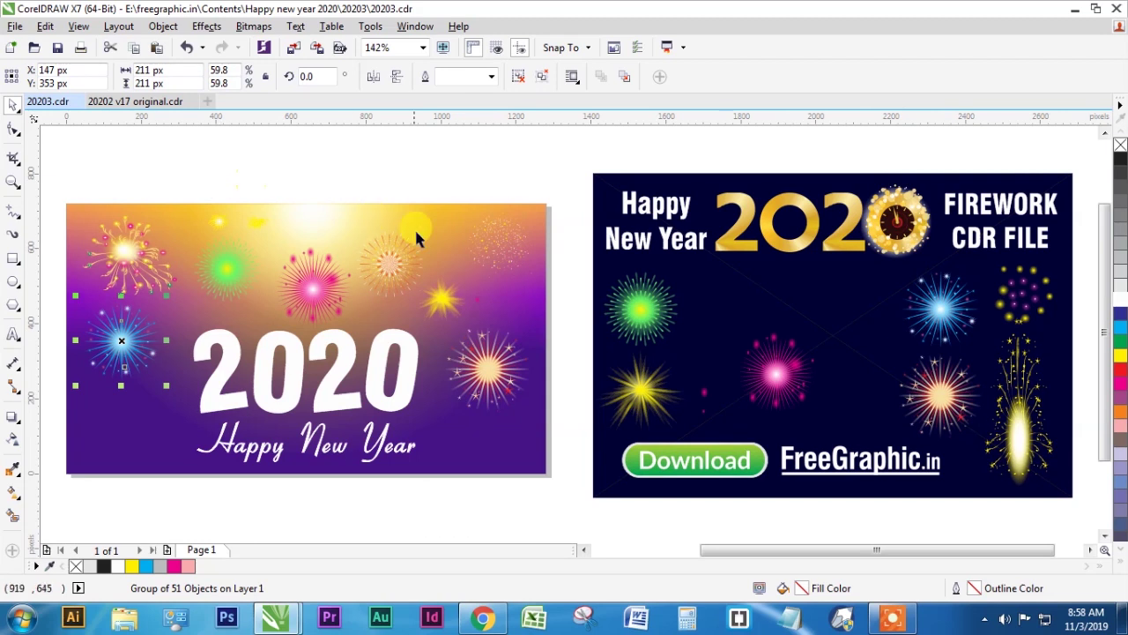
key(Delete)
- Move the peach firework up to the banner's upper-right corner in place of the speckled one
click(494, 365)
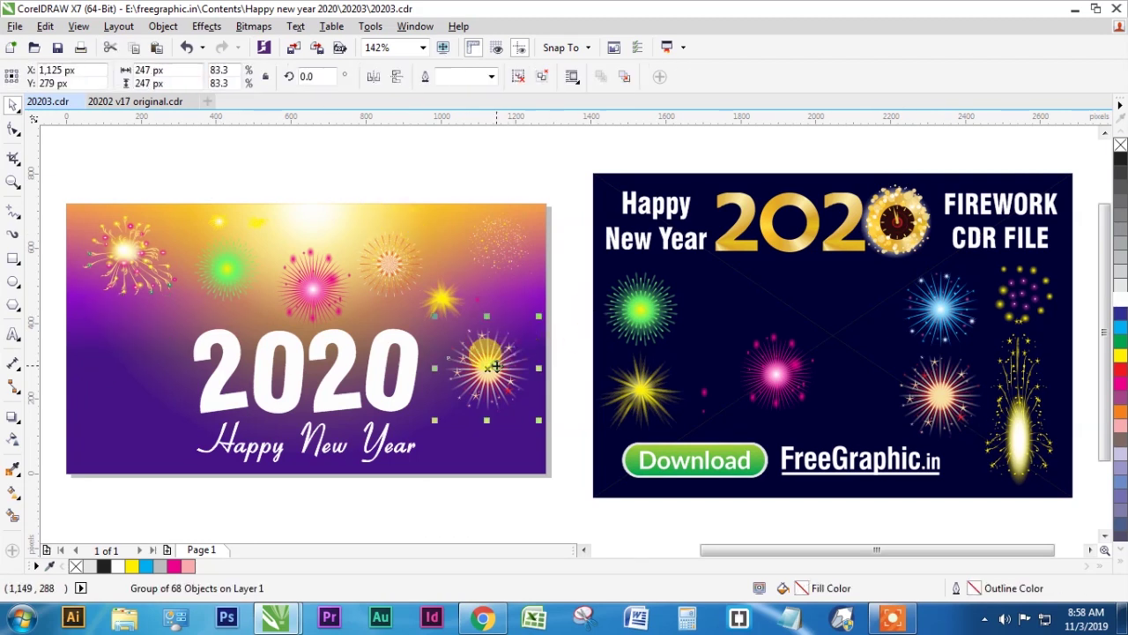
drag(499, 366, 522, 335)
drag(502, 243, 123, 376)
drag(511, 345, 494, 258)
drag(546, 302, 534, 298)
drag(458, 293, 166, 373)
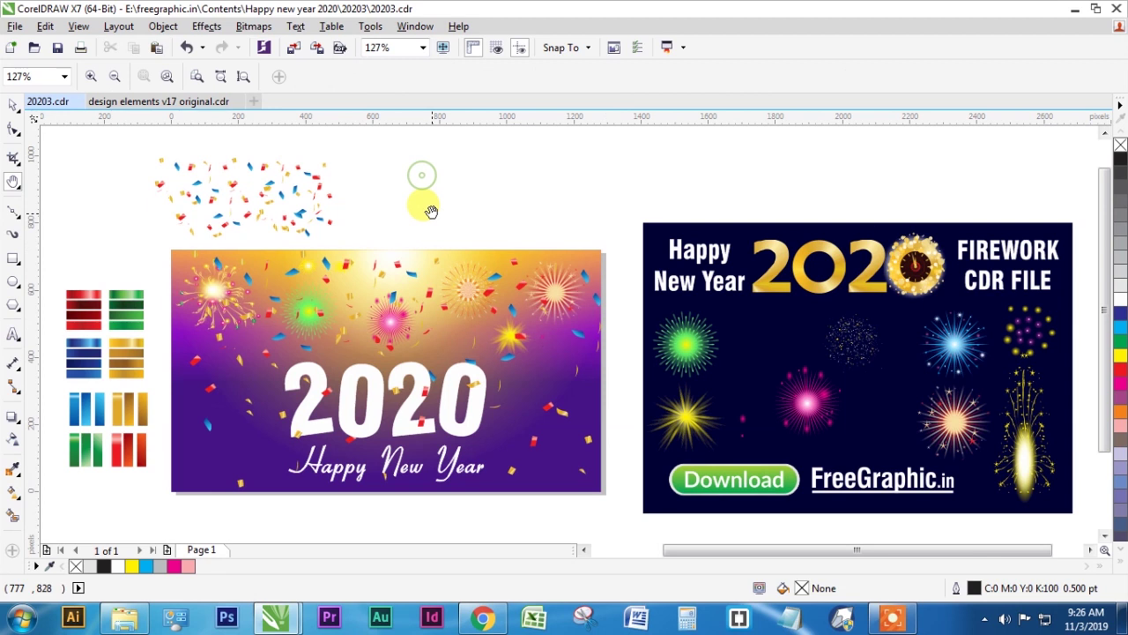
drag(431, 212, 507, 222)
key(space)
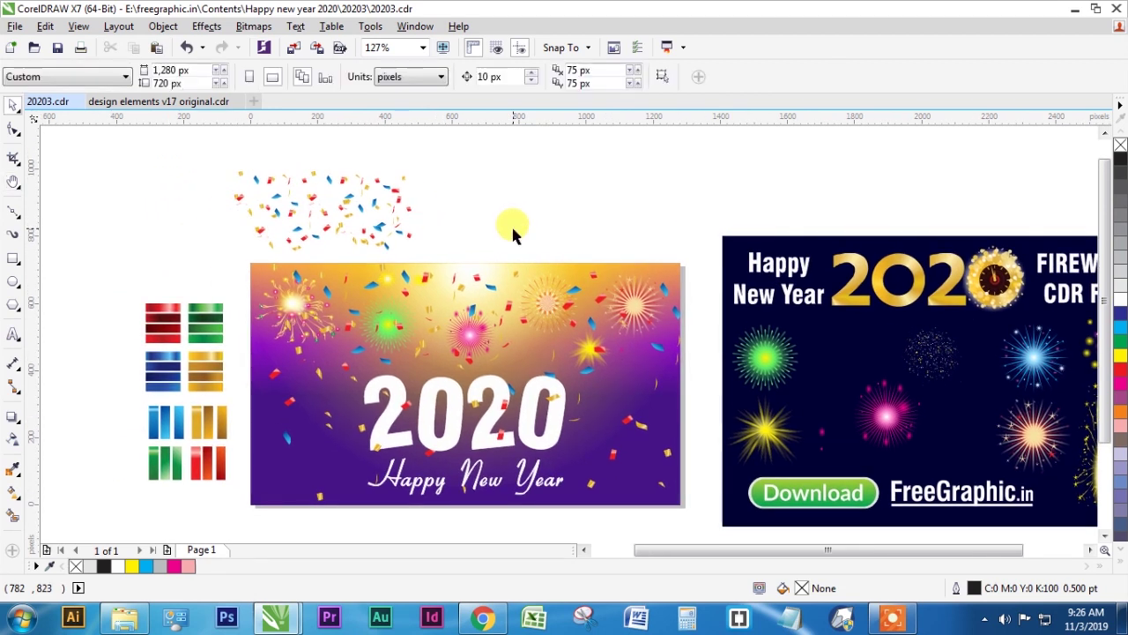
drag(366, 460, 319, 496)
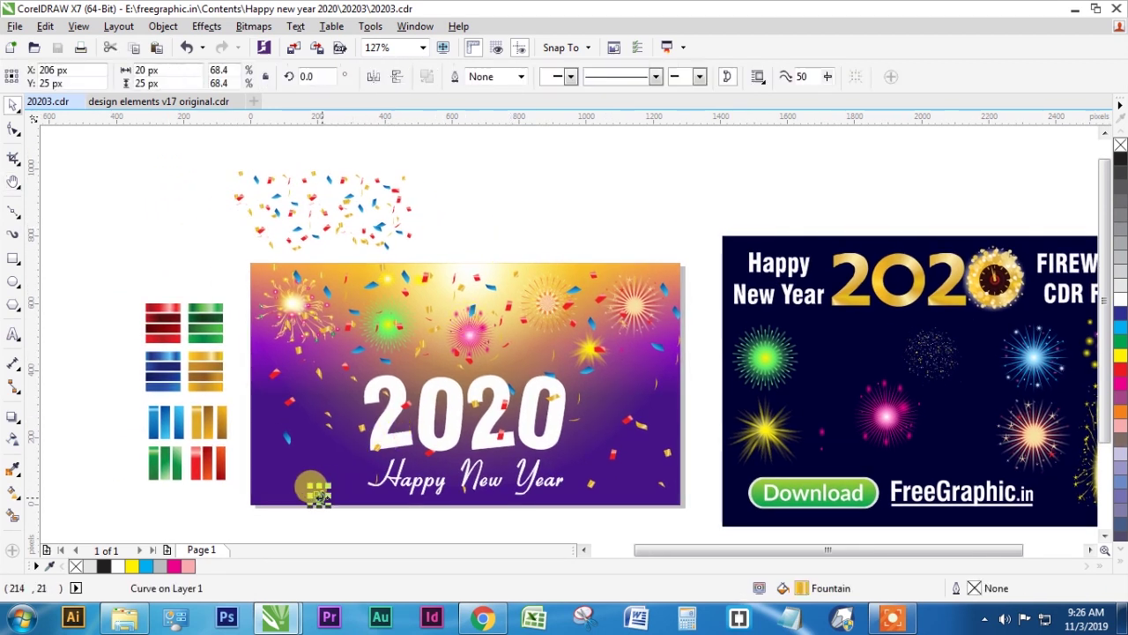
key(space)
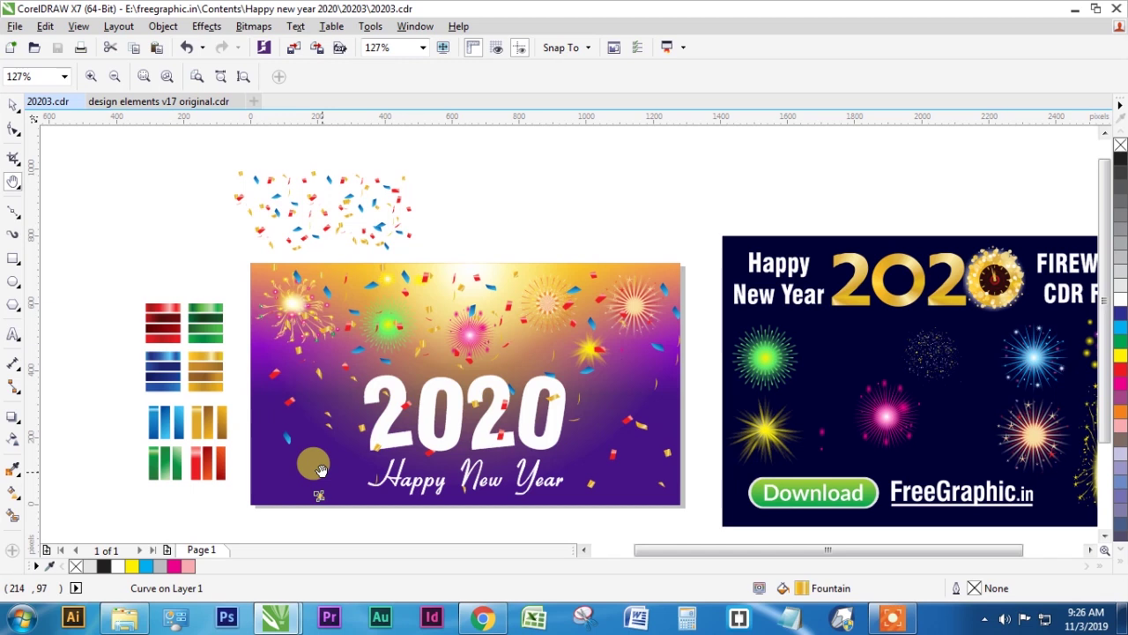
key(space)
click(492, 222)
- Check the drawing in Simple Wireframe view and return to Enhanced view
key(alt+v)
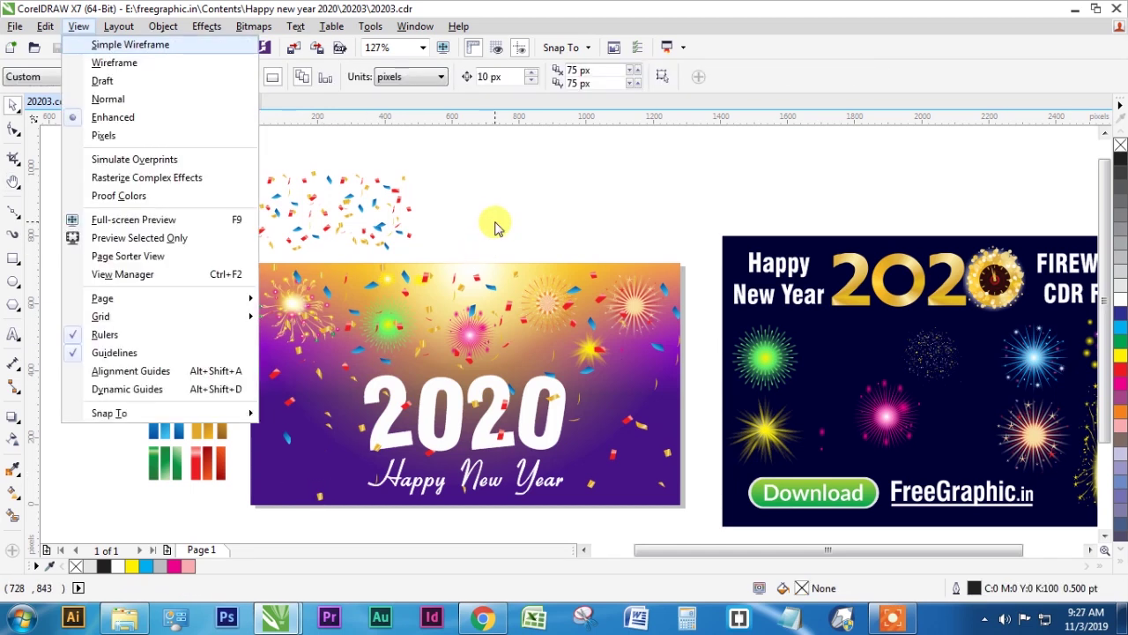
key(Return)
key(alt+v)
key(Down)
key(Down)
key(Down)
key(Down)
key(Return)
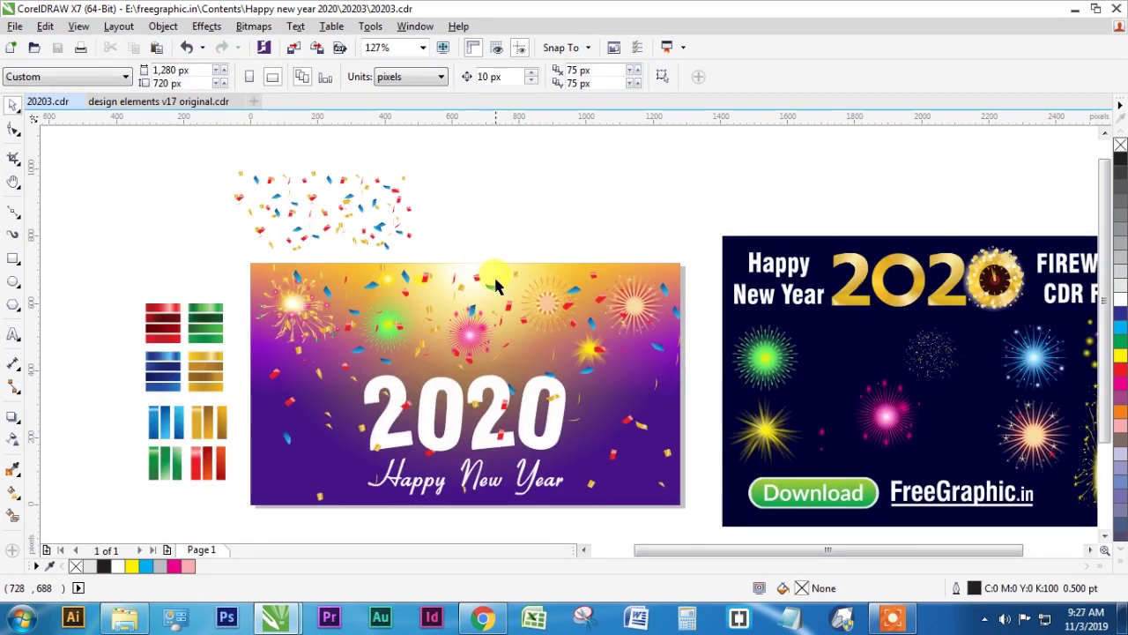
- Try to move the blue confetti piece near the banner's upper-right edge, then undo the move
click(495, 285)
click(667, 297)
click(676, 313)
drag(677, 315, 666, 266)
key(ctrl+z)
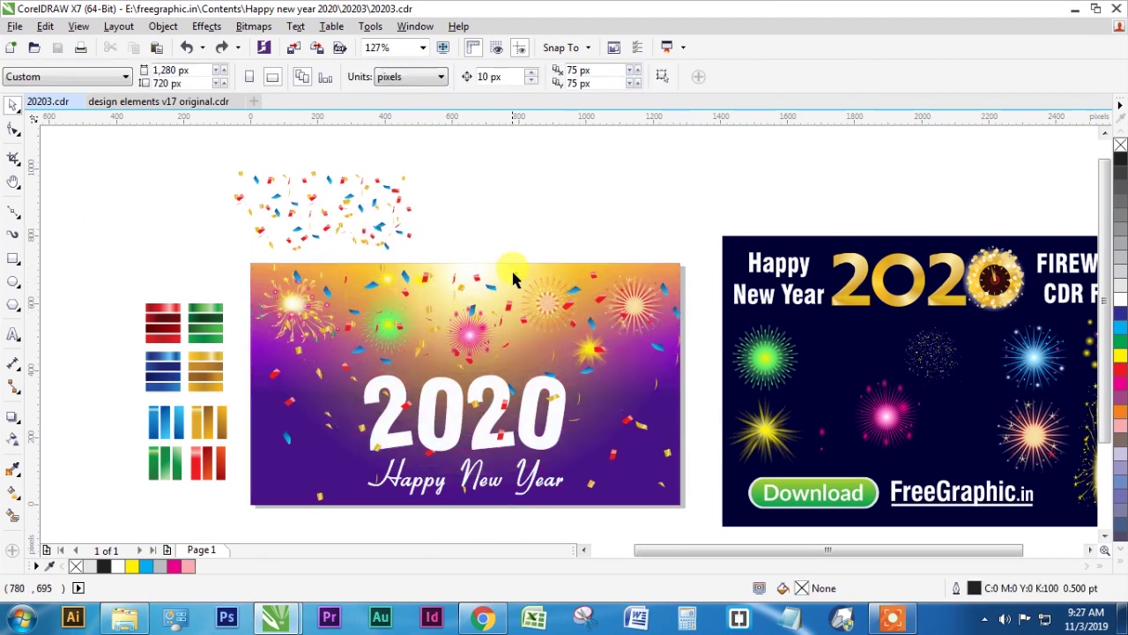
- Delete the small confetti piece near the banner's left edge, beside the 2020 lettering
click(514, 275)
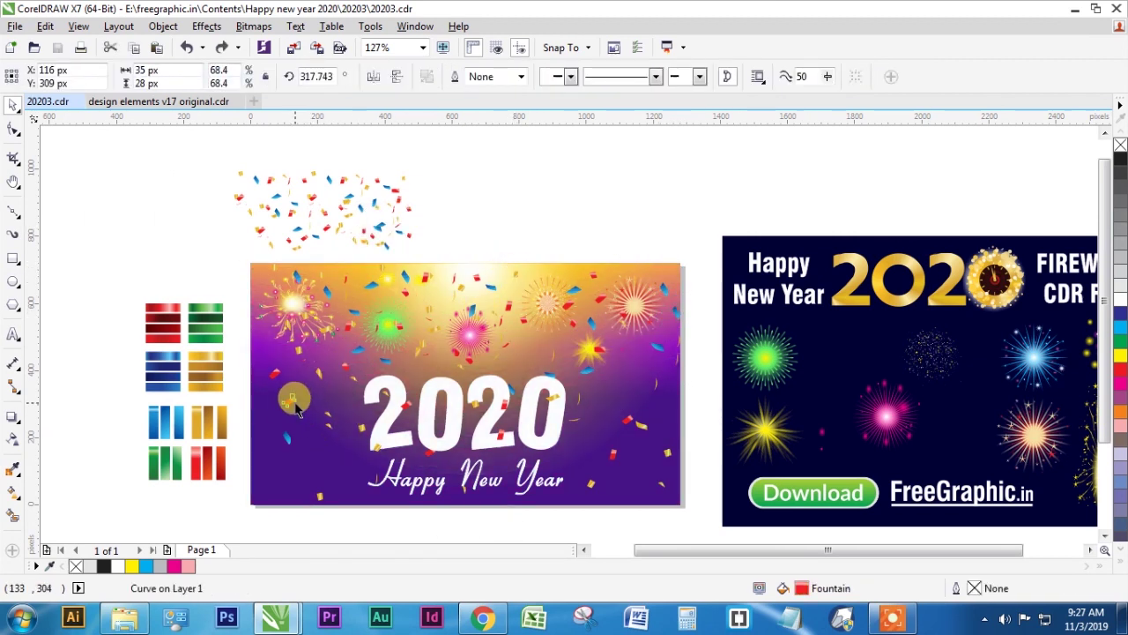
key(Delete)
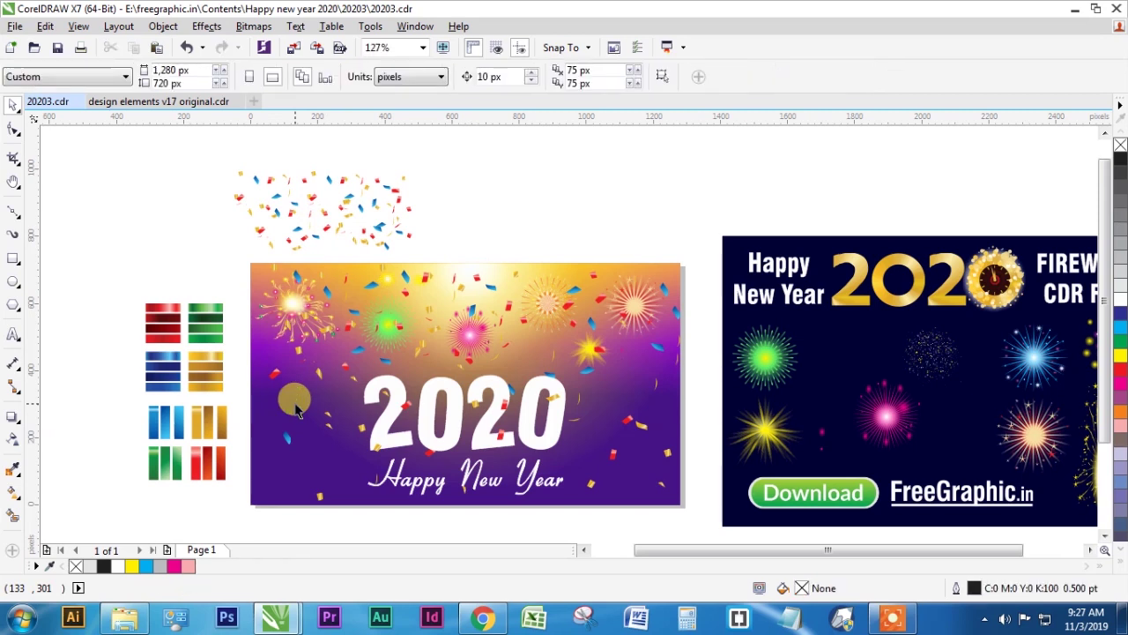
drag(297, 407, 356, 297)
- Move the loose confetti cluster above the banner onto the dark firework sheet at a reduced size and save the file
drag(457, 134, 183, 263)
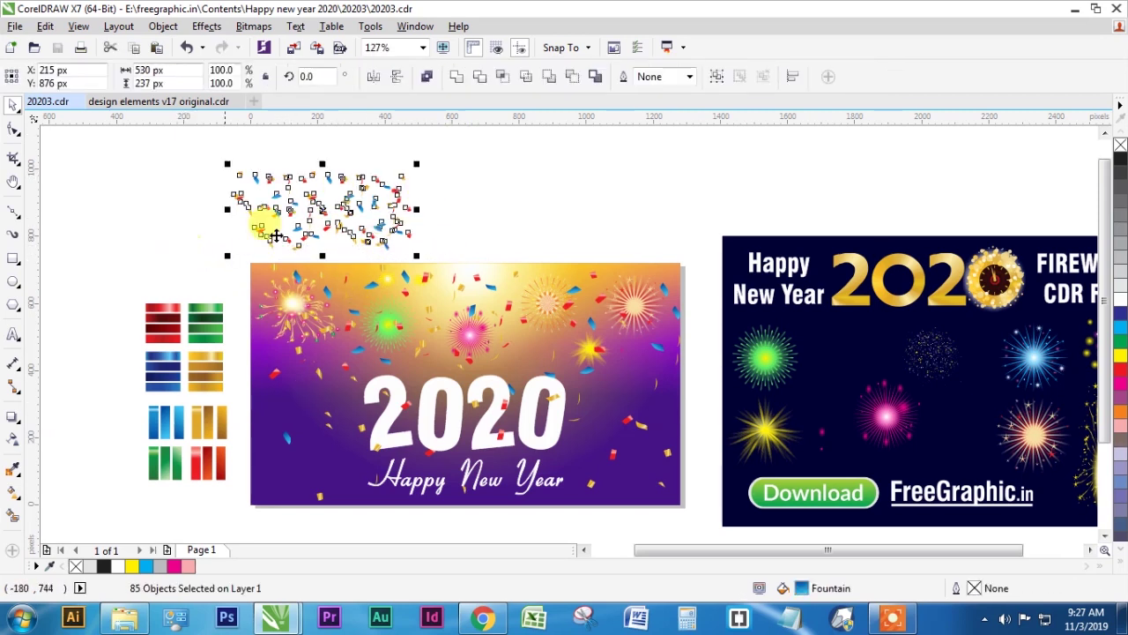
drag(348, 214, 418, 325)
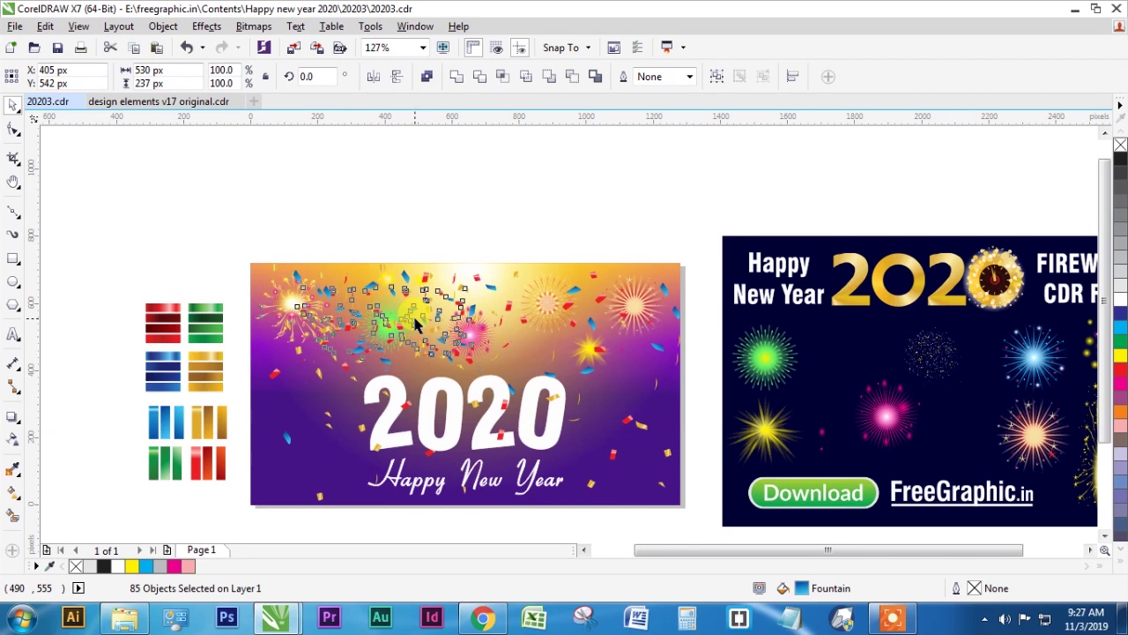
key(ctrl+z)
drag(420, 256, 827, 347)
click(827, 195)
key(ctrl+s)
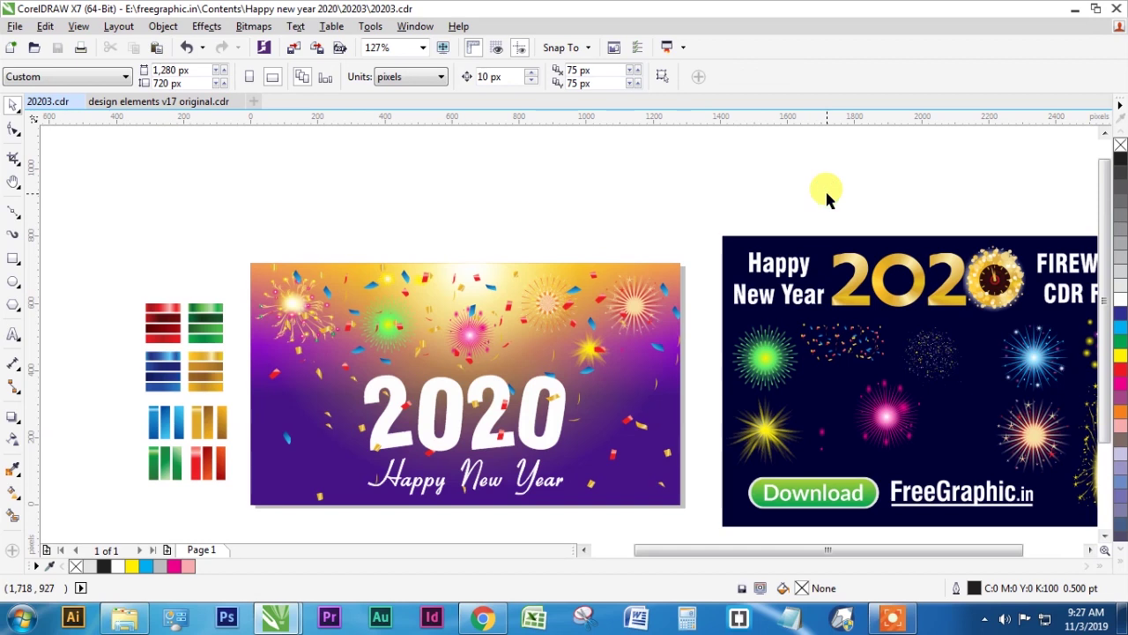
drag(234, 245, 693, 514)
click(505, 208)
drag(506, 304, 582, 222)
click(617, 220)
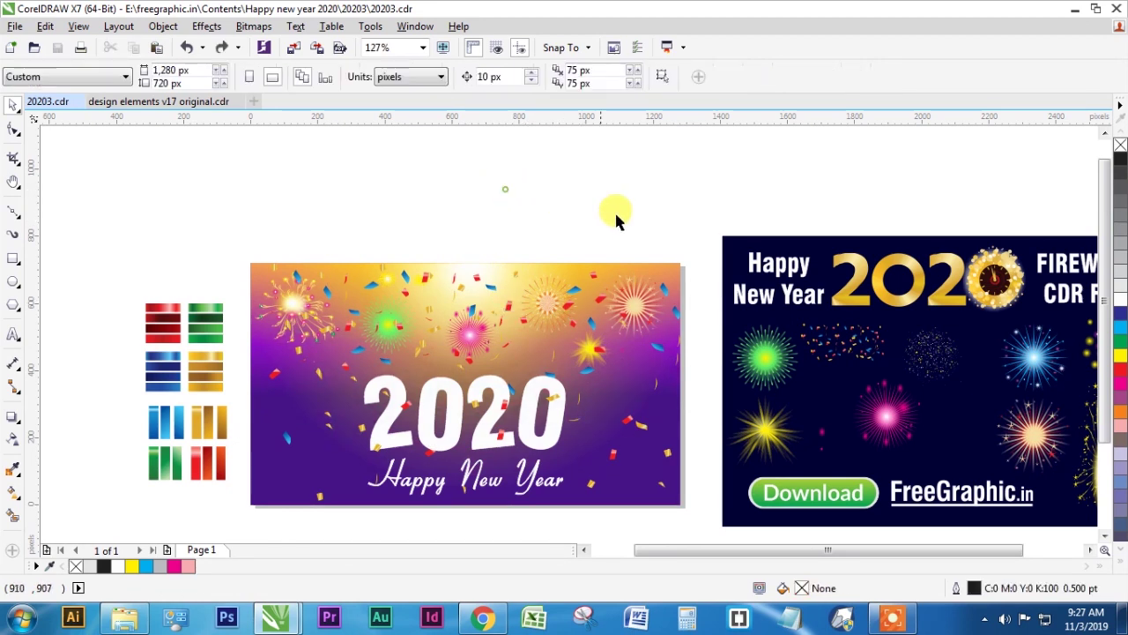
- Lock the banner's background PowerClip rectangle and unlock it again
click(642, 254)
right_click(654, 291)
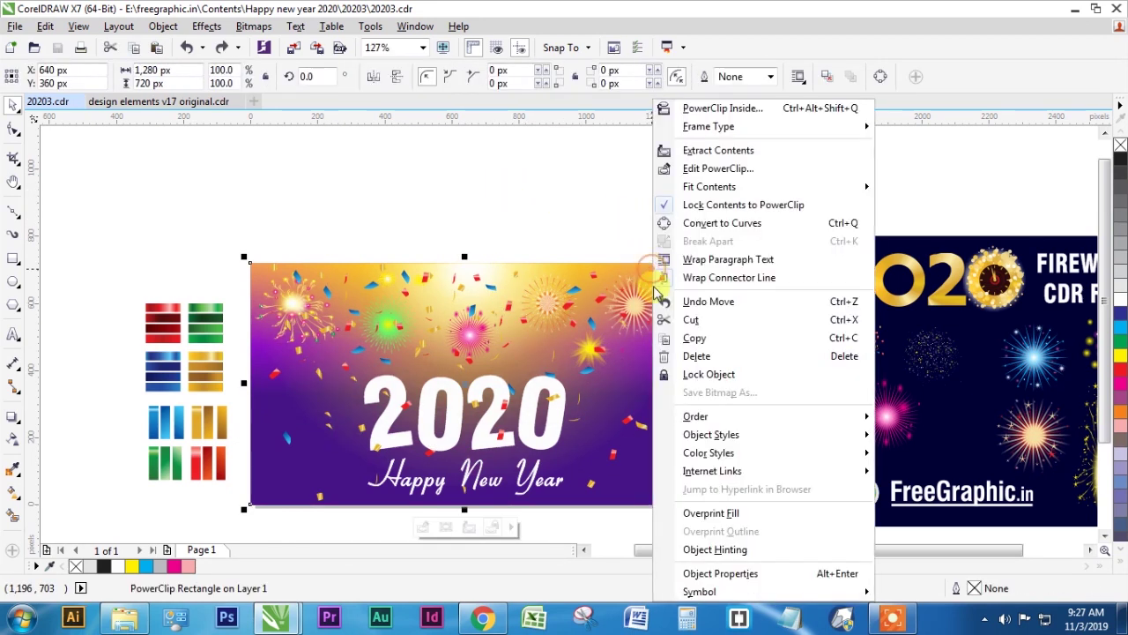
click(663, 373)
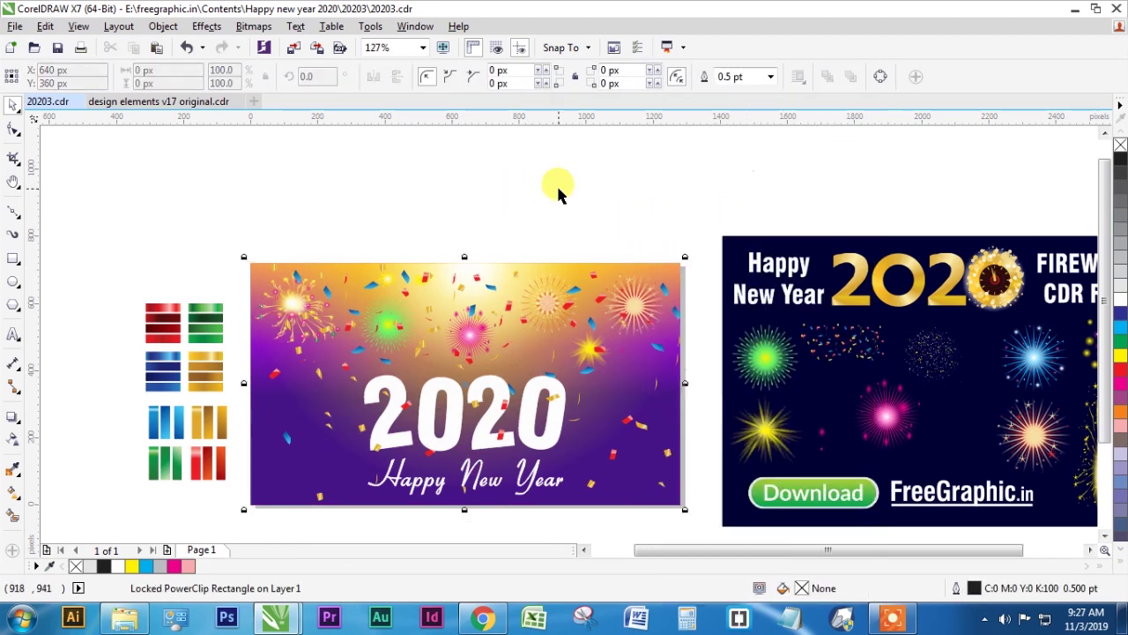
right_click(667, 269)
click(679, 277)
- Group all the banner's objects, including the background, and preview the finished banner full screen
click(692, 217)
drag(692, 216, 221, 523)
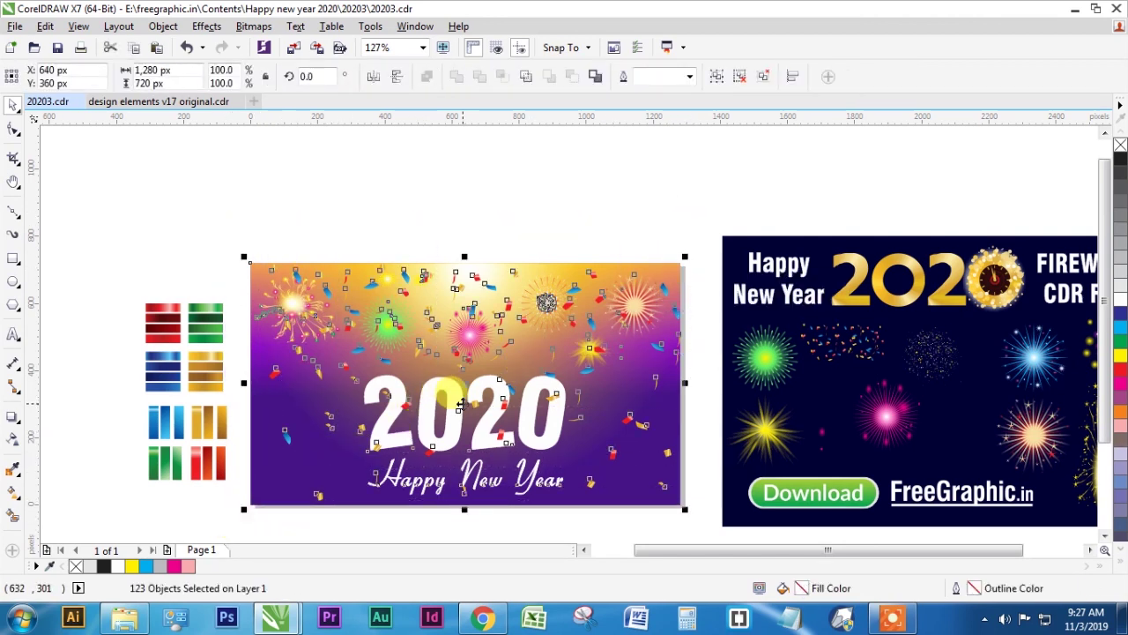
drag(456, 249, 456, 247)
key(ctrl+z)
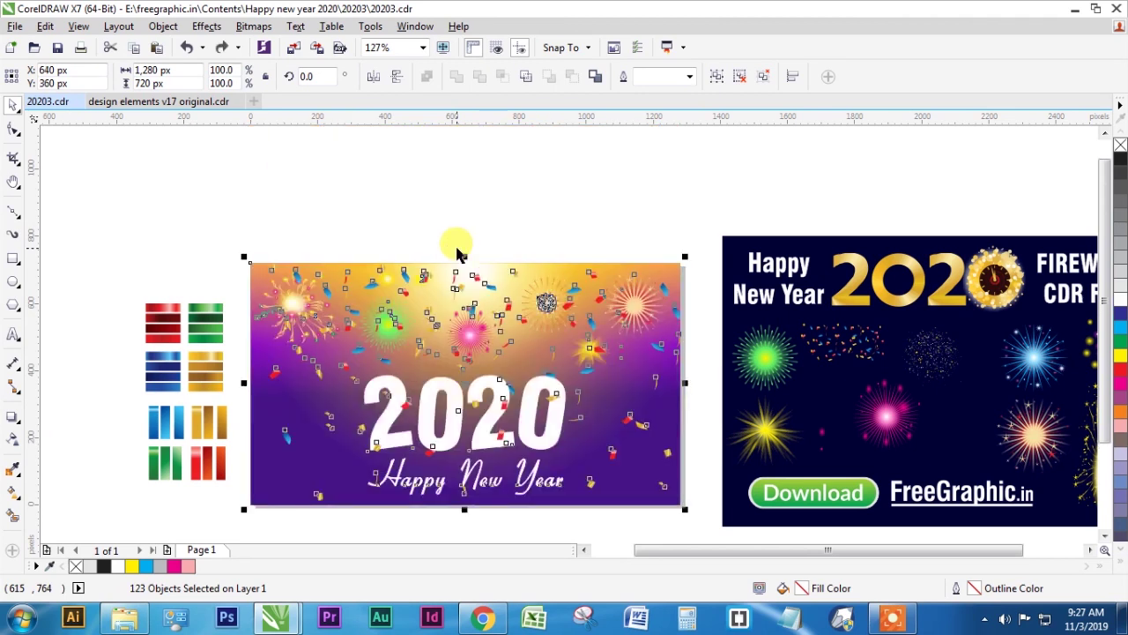
key(ctrl+g)
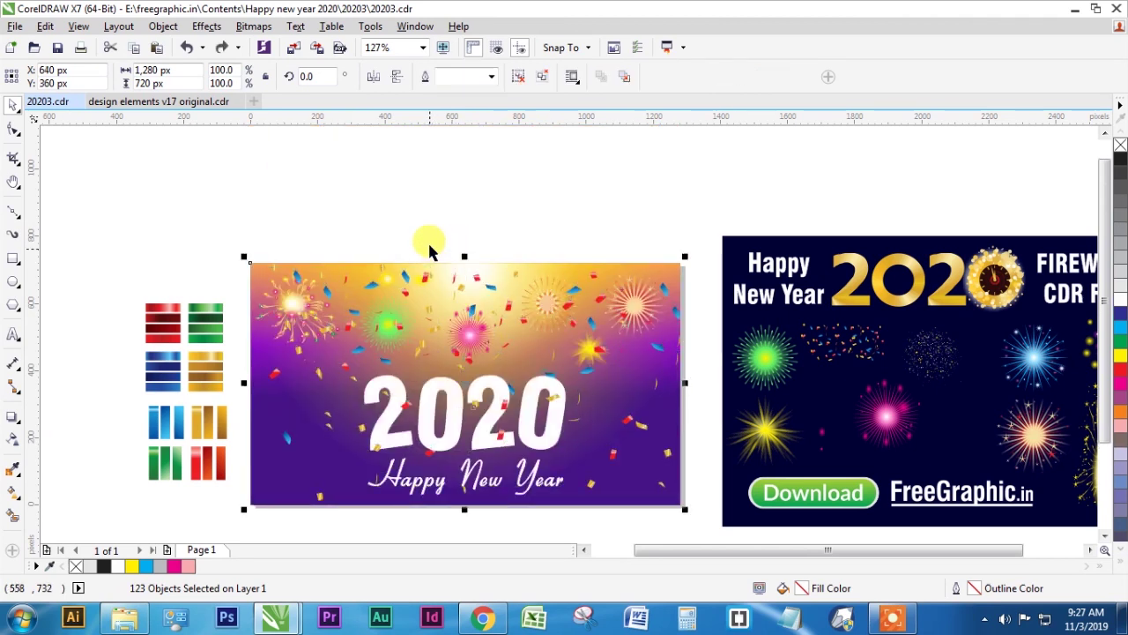
click(430, 238)
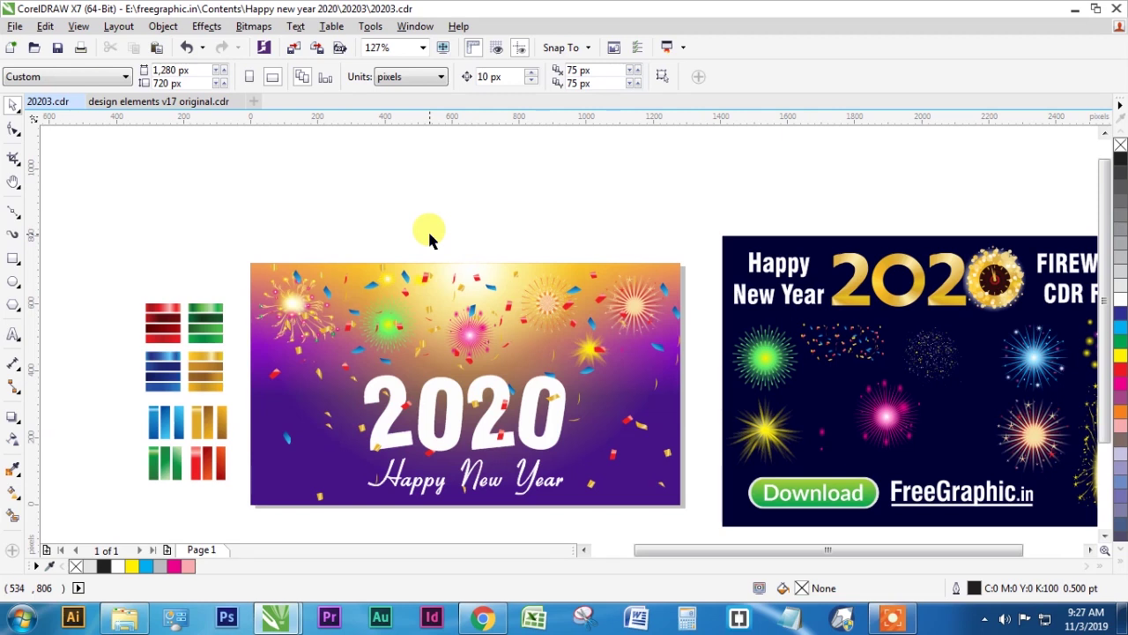
key(F9)
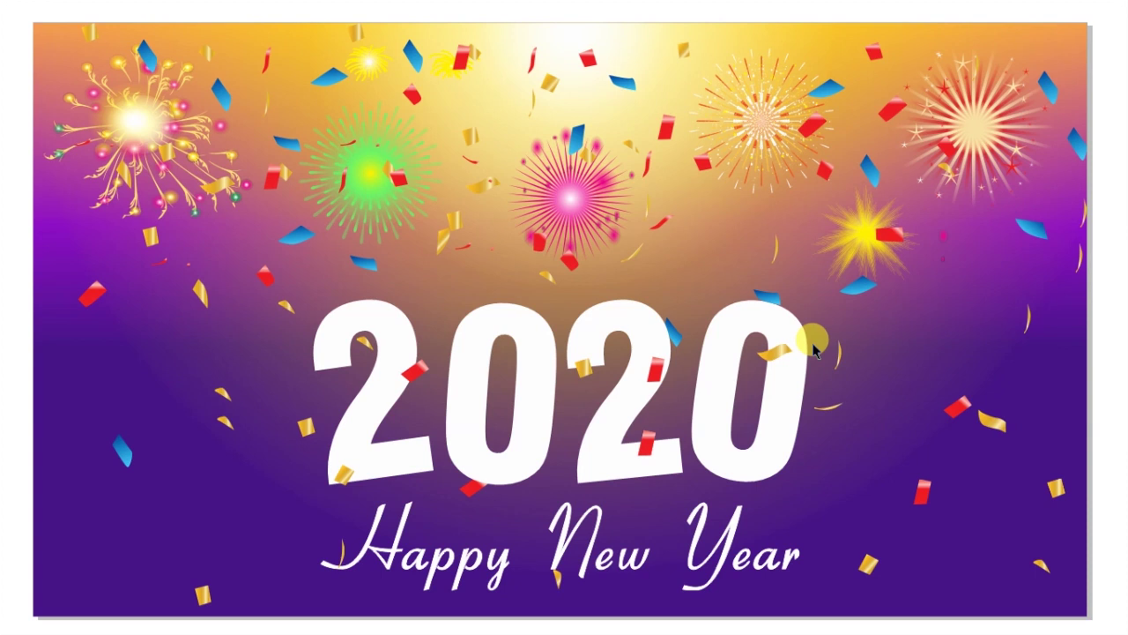